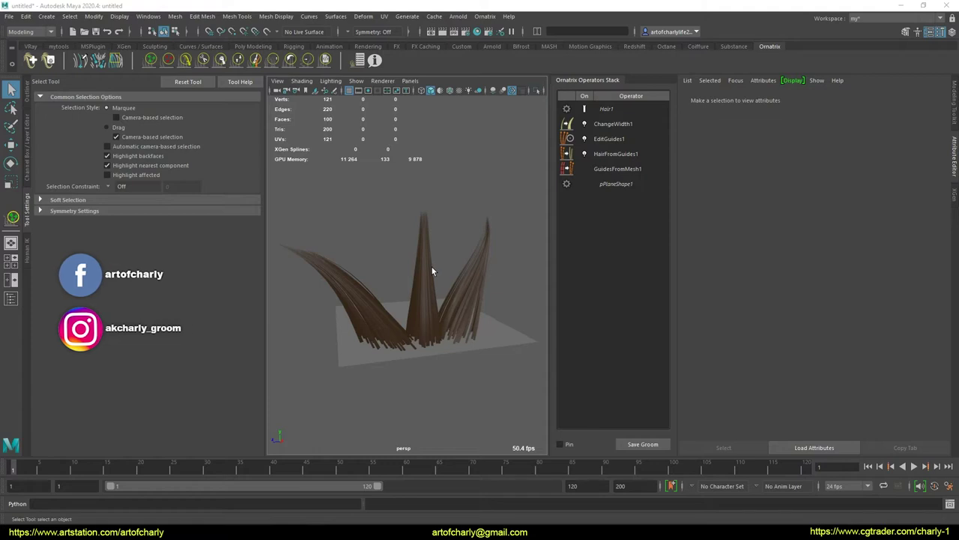
Tilt the view lower and paint magenta onto the middle hair tuft.
alt+drag(453, 274, 442, 257)
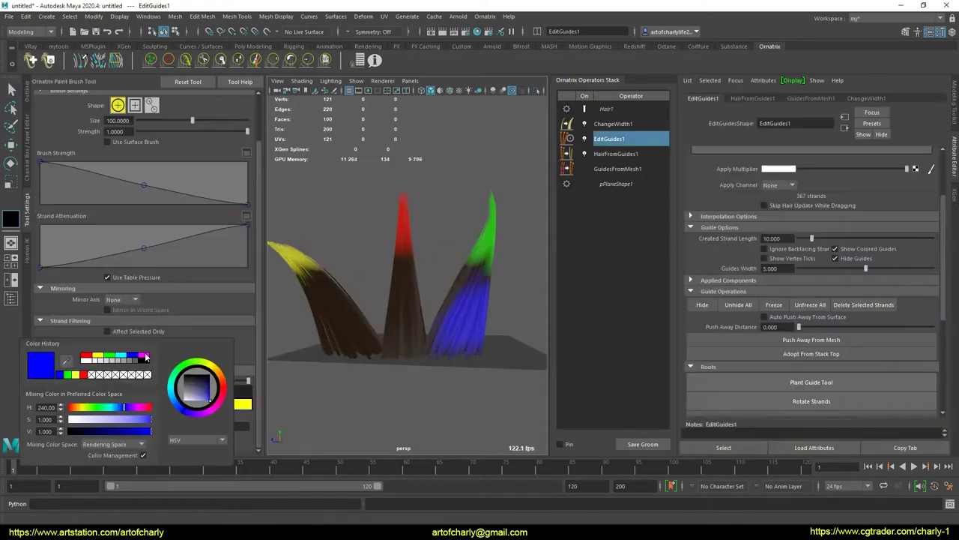
mouse_move(360, 314)
mouse_down()
mouse_move(398, 326)
mouse_move(385, 336)
mouse_up()
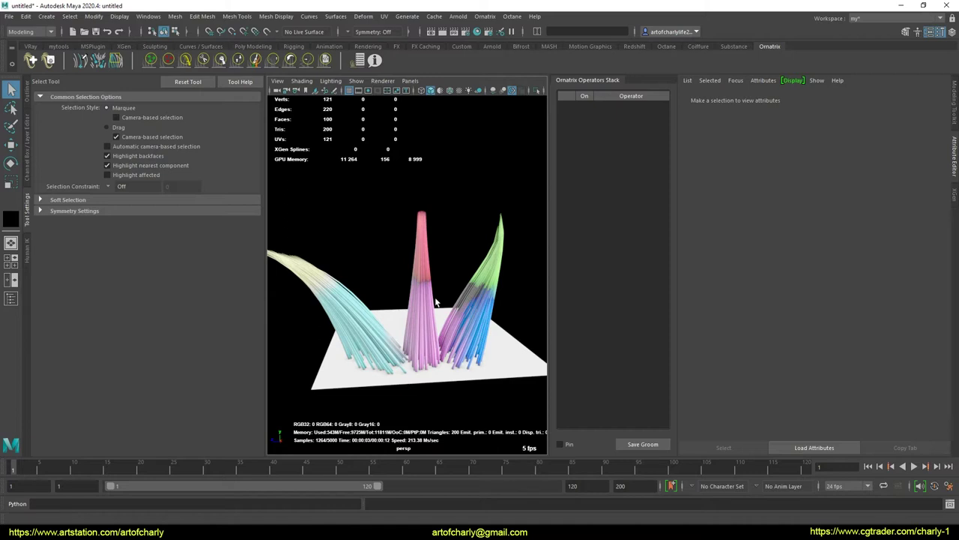
Switch the viewport renderer to Viewport 2.0, select the hair, and orbit around the tufts.
click(382, 81)
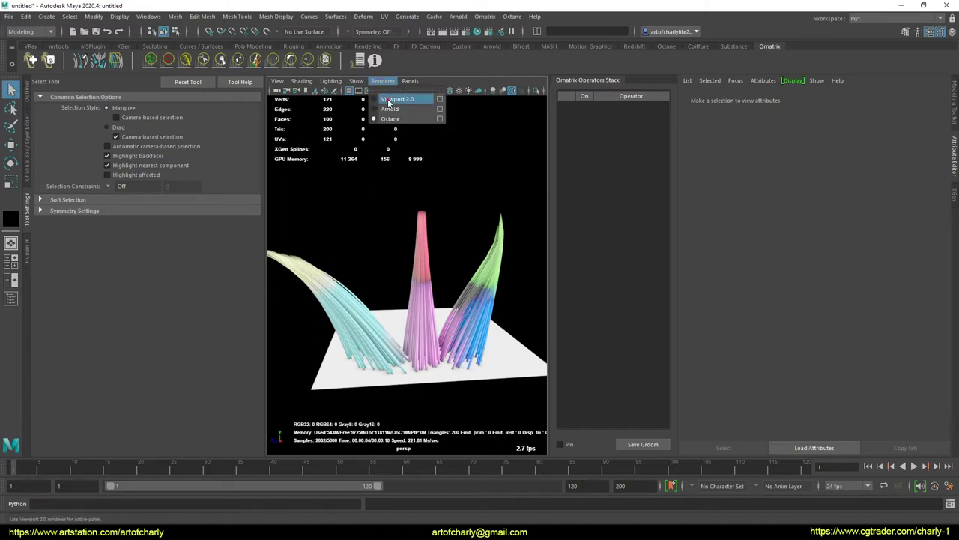
click(409, 98)
click(413, 281)
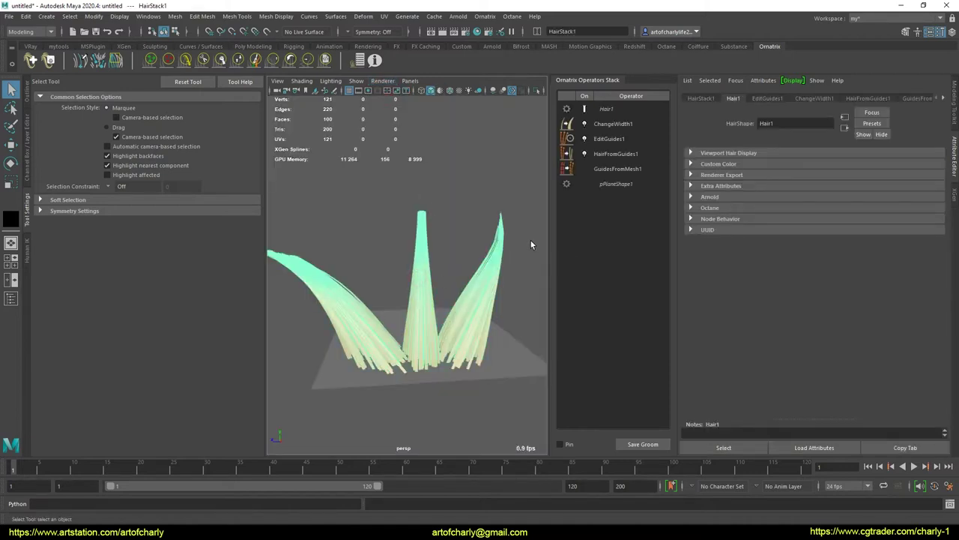
alt+drag(530, 244, 508, 266)
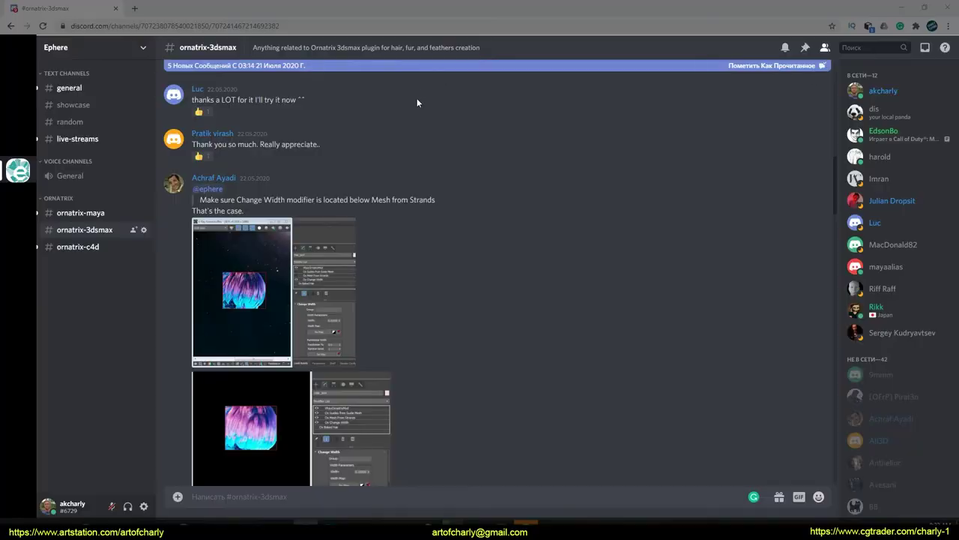
Scroll through the Ornatrix community pages and circle the three Ornatrix groups.
scroll(417, 196, up, 3)
scroll(418, 193, up, 4)
scroll(412, 188, down, 9)
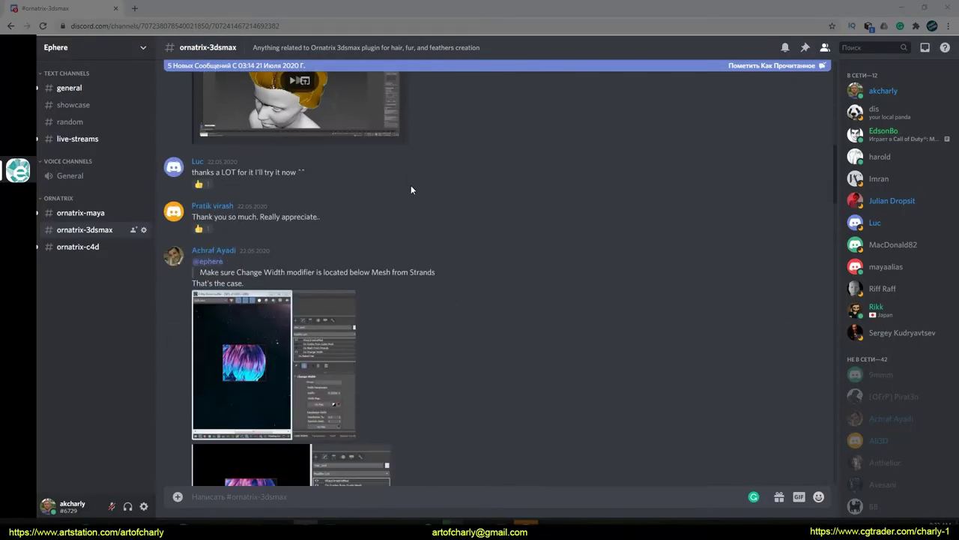
scroll(385, 187, down, 10)
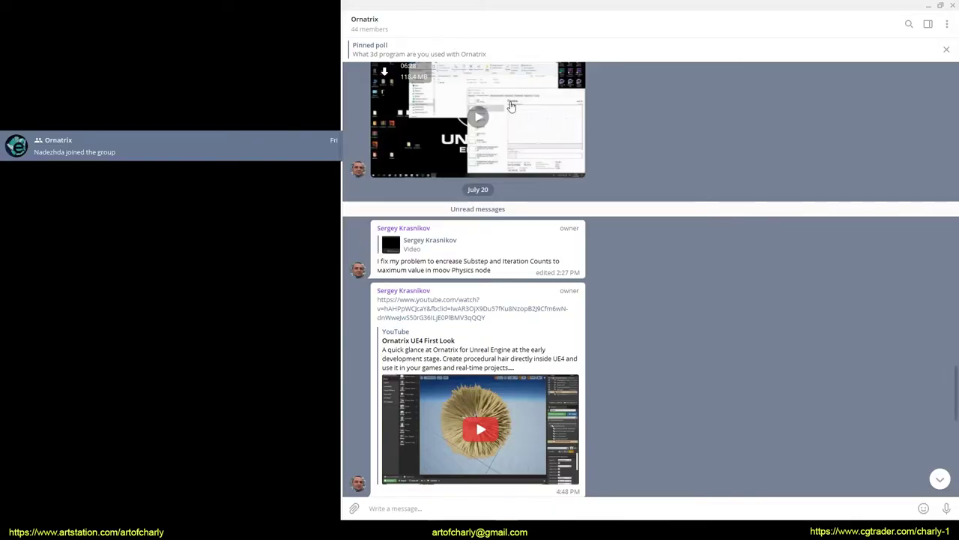
scroll(630, 191, down, 10)
scroll(628, 221, up, 8)
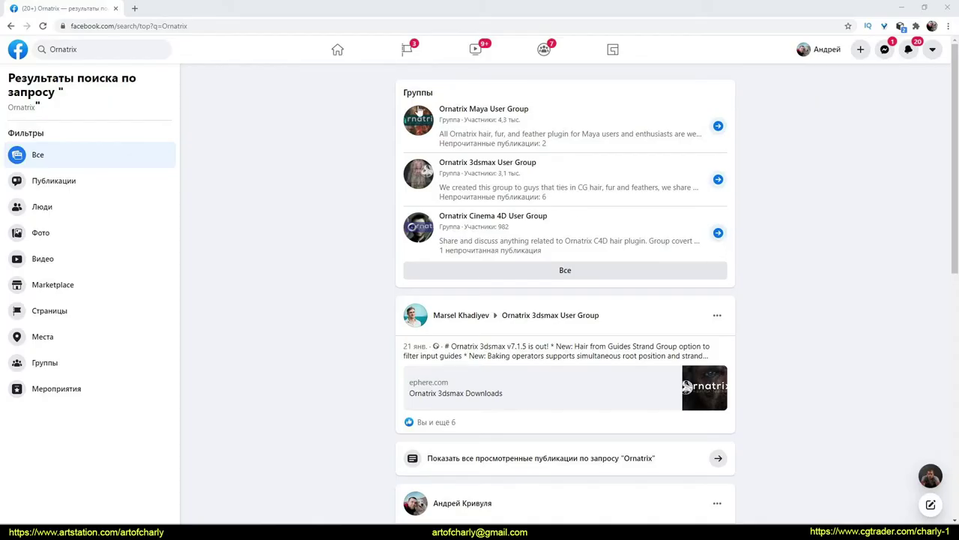
mouse_move(420, 111)
mouse_down()
mouse_move(557, 97)
mouse_move(555, 254)
mouse_move(510, 252)
mouse_up()
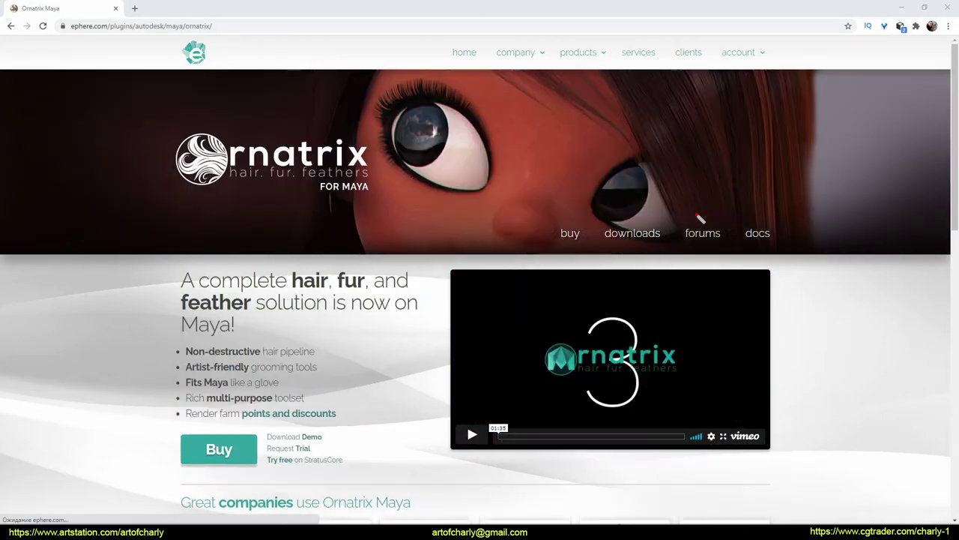
Circle the forums link on the Ornatrix 3dsmax page.
mouse_move(700, 218)
mouse_down()
mouse_move(692, 254)
mouse_move(707, 220)
mouse_up()
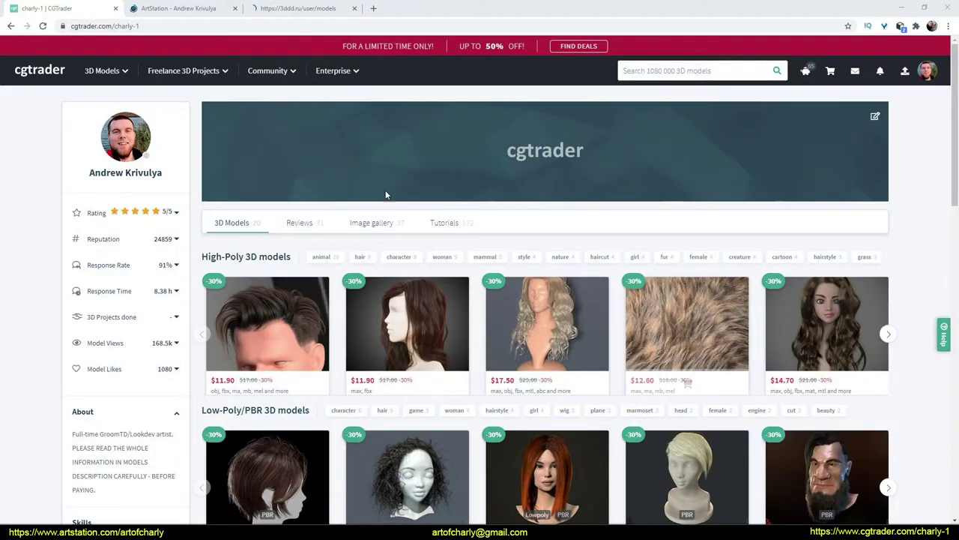
Browse the author's ArtStation store, 3ddd models and ArtStation Prints pages.
scroll(395, 293, down, 3)
scroll(395, 293, up, 5)
click(178, 8)
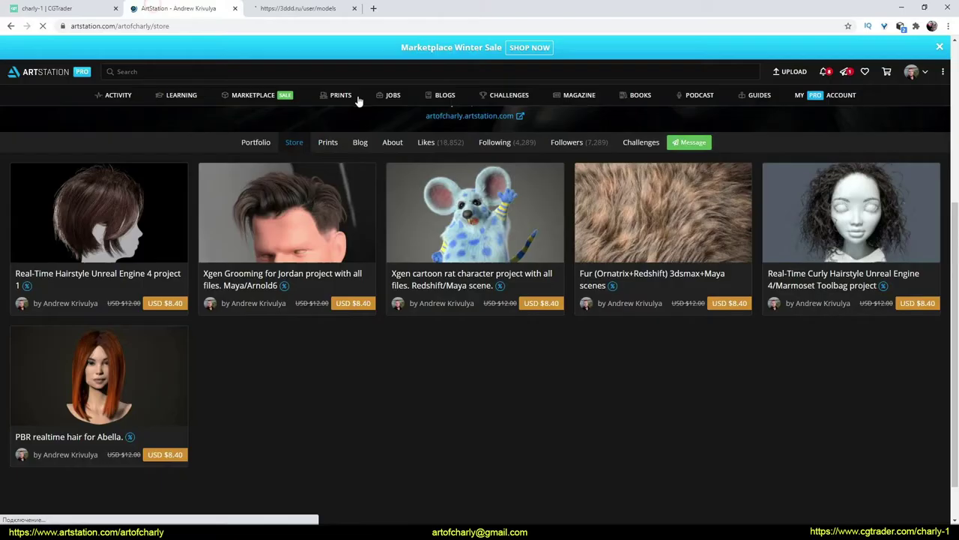
scroll(318, 308, up, 5)
key(ctrl+Tab)
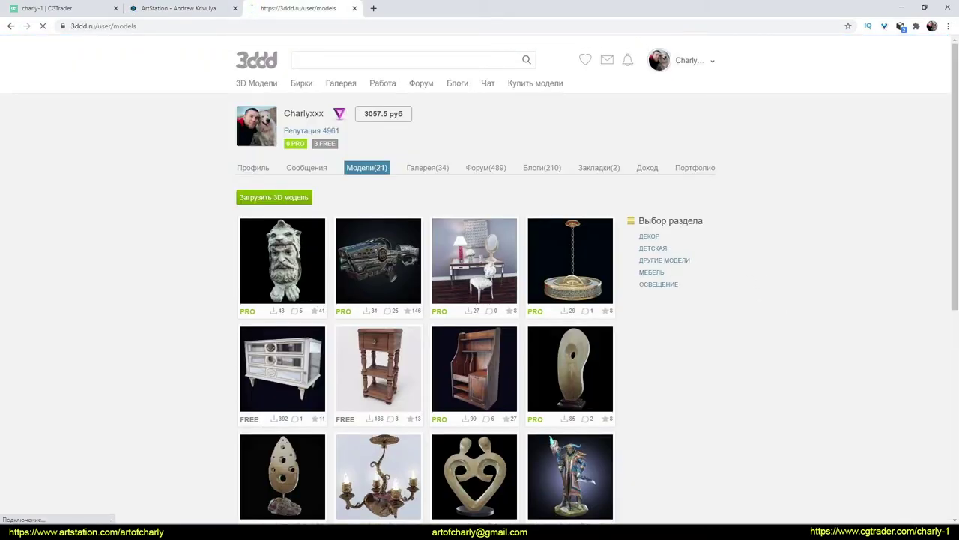
click(329, 317)
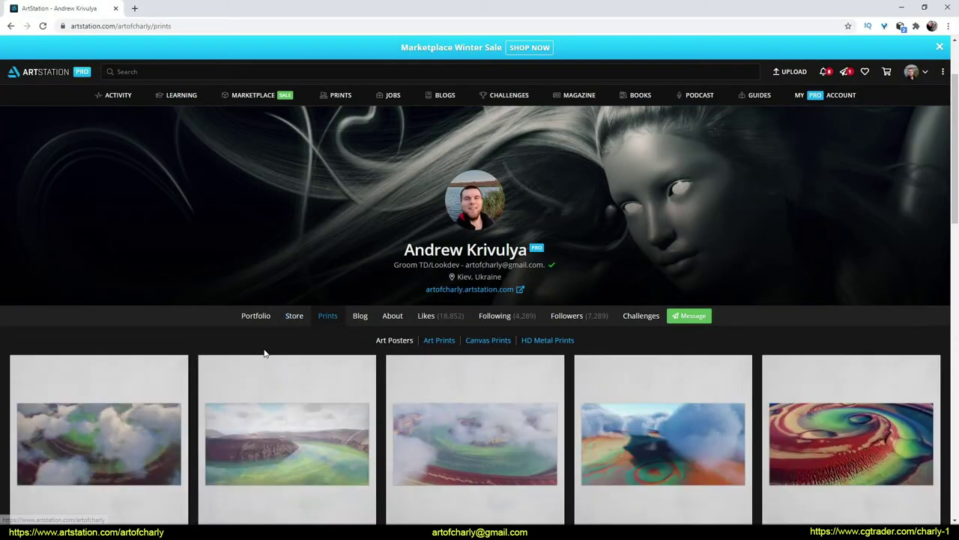
scroll(263, 349, down, 8)
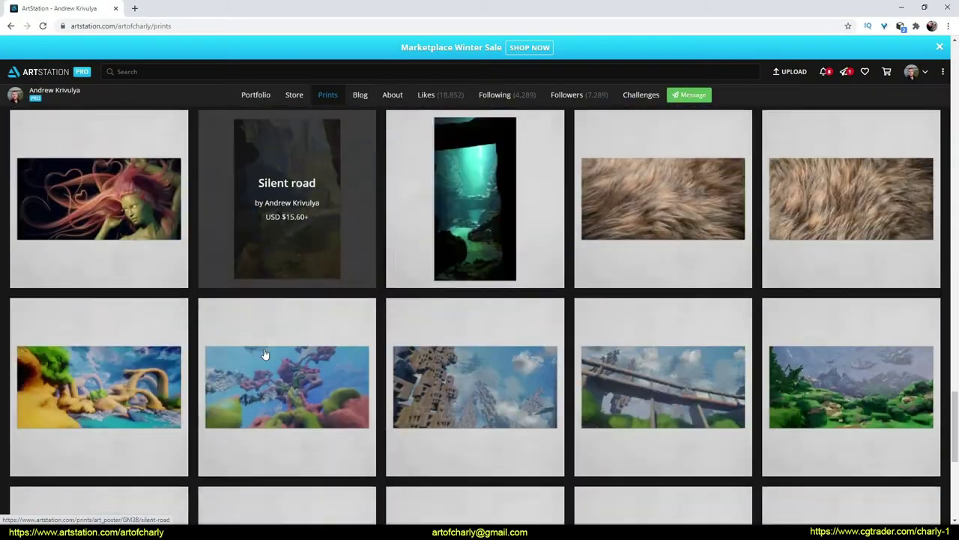
scroll(263, 354, down, 5)
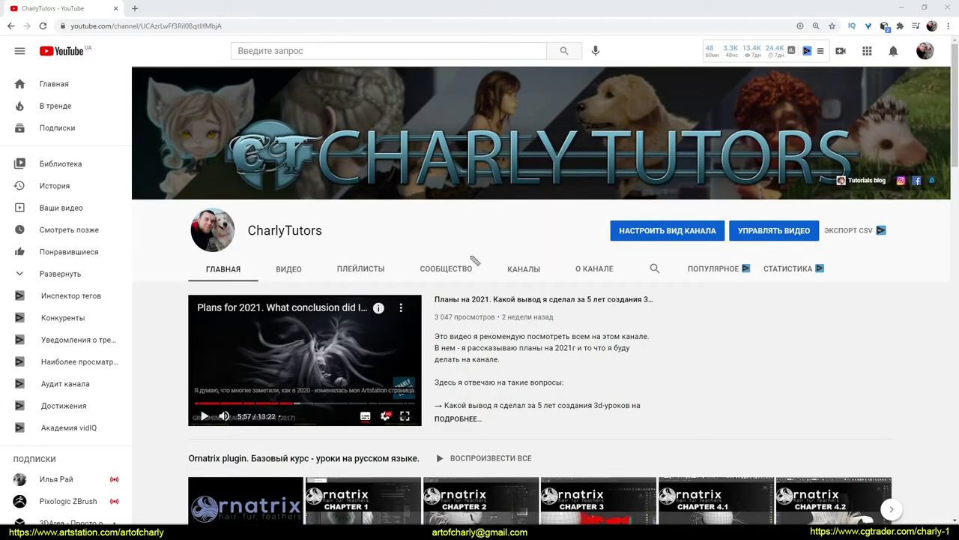
Open the channel's СООБЩЕСТВО community tab and scroll through its posts.
drag(410, 252, 500, 275)
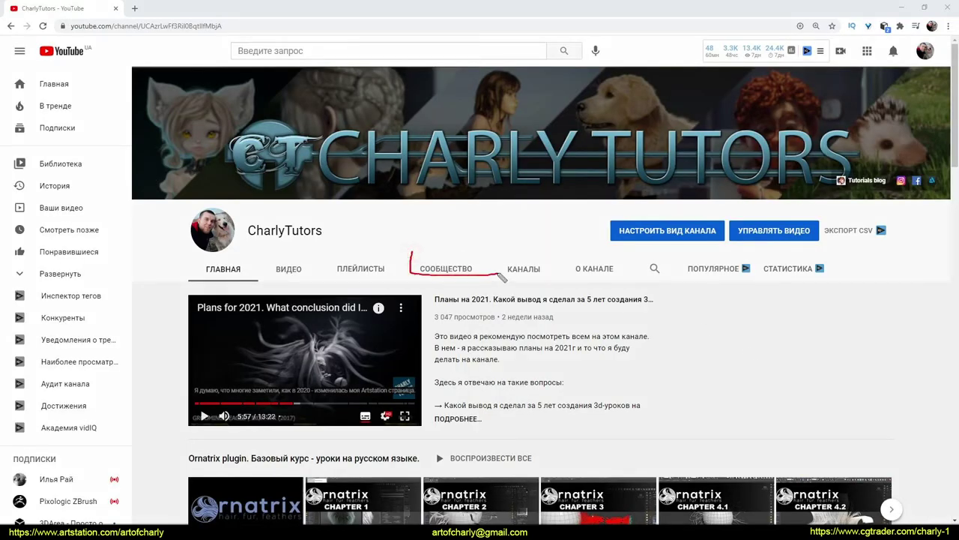
click(446, 268)
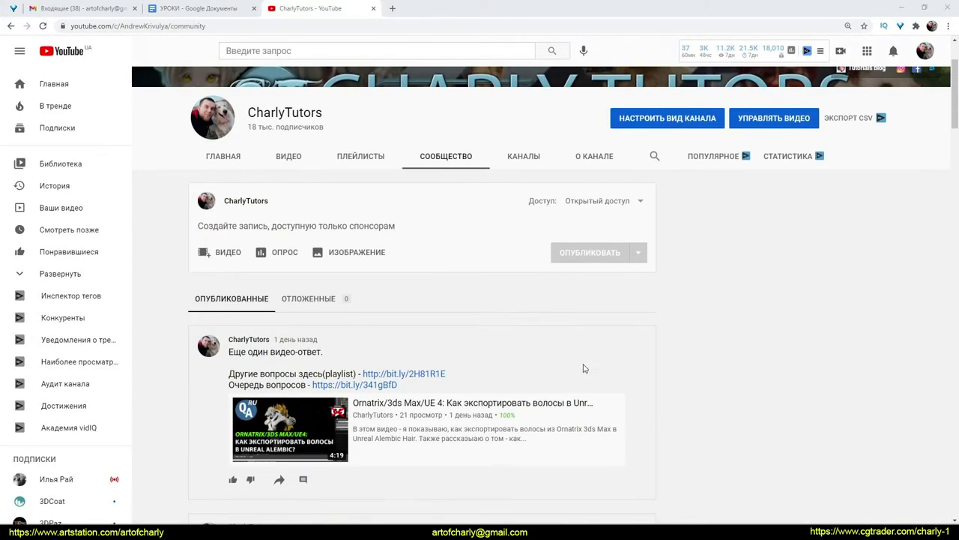
scroll(584, 368, down, 10)
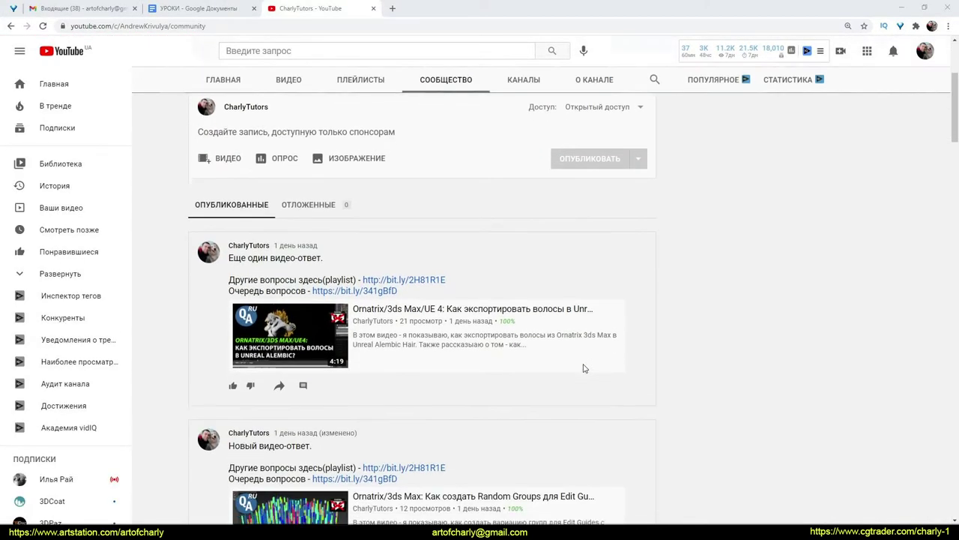
scroll(584, 368, down, 10)
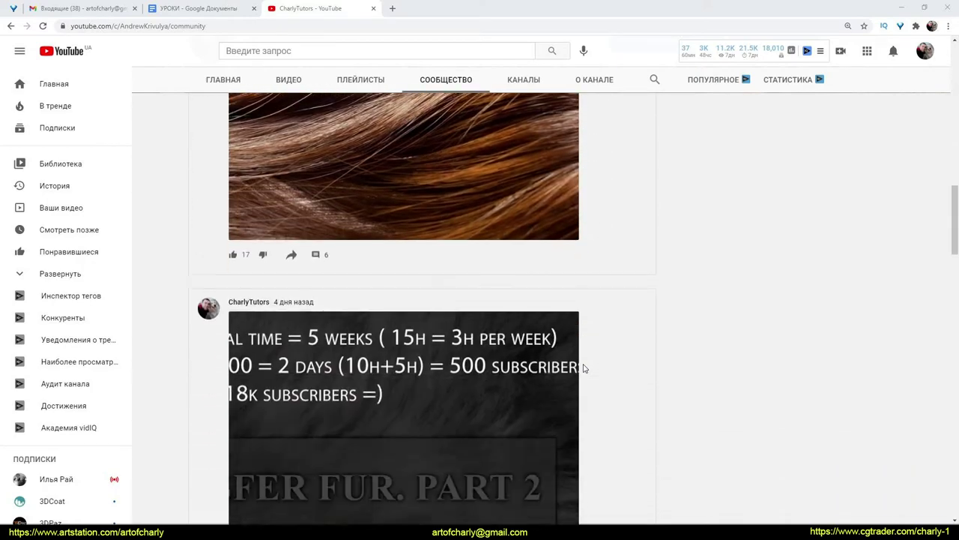
scroll(584, 368, down, 10)
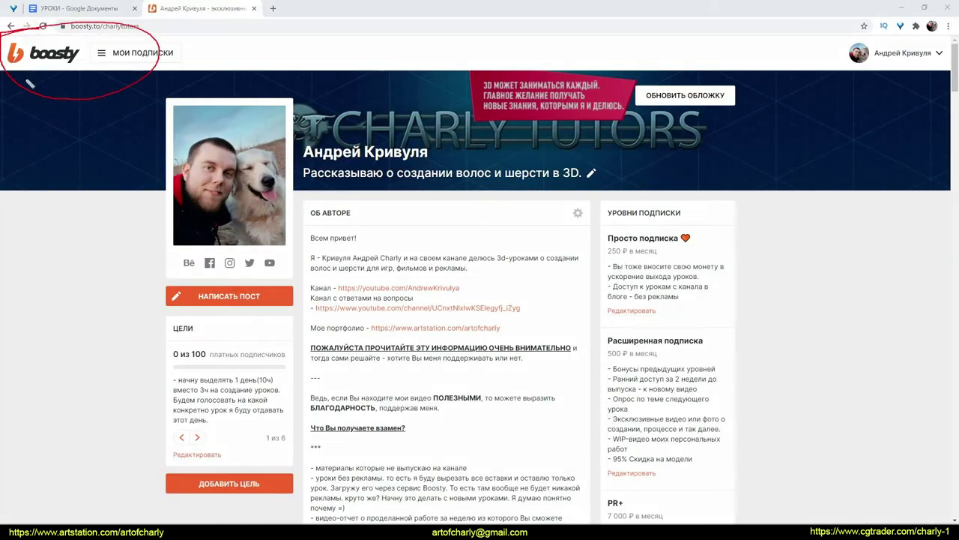
Scroll down the Boosty feed and back up, then show the video's info cards.
scroll(481, 235, down, 15)
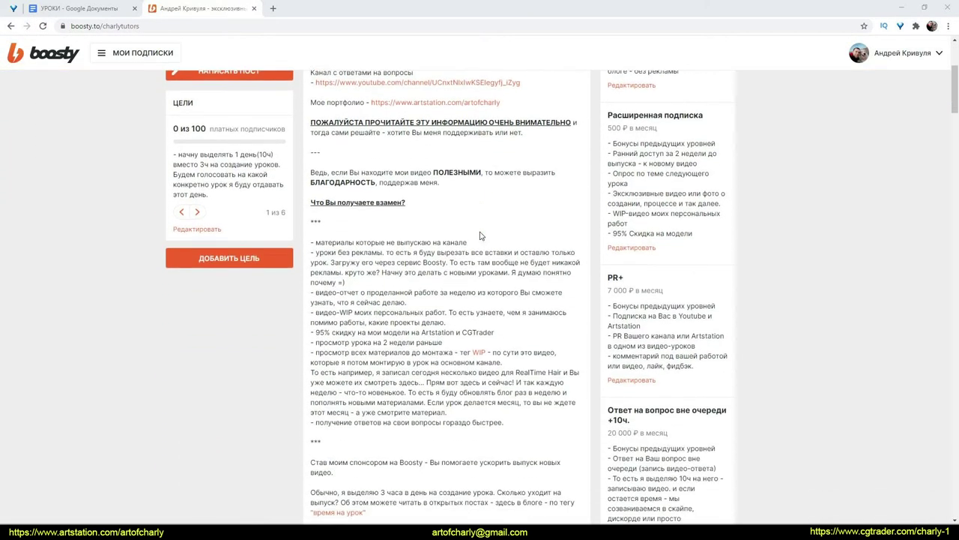
scroll(481, 235, down, 6)
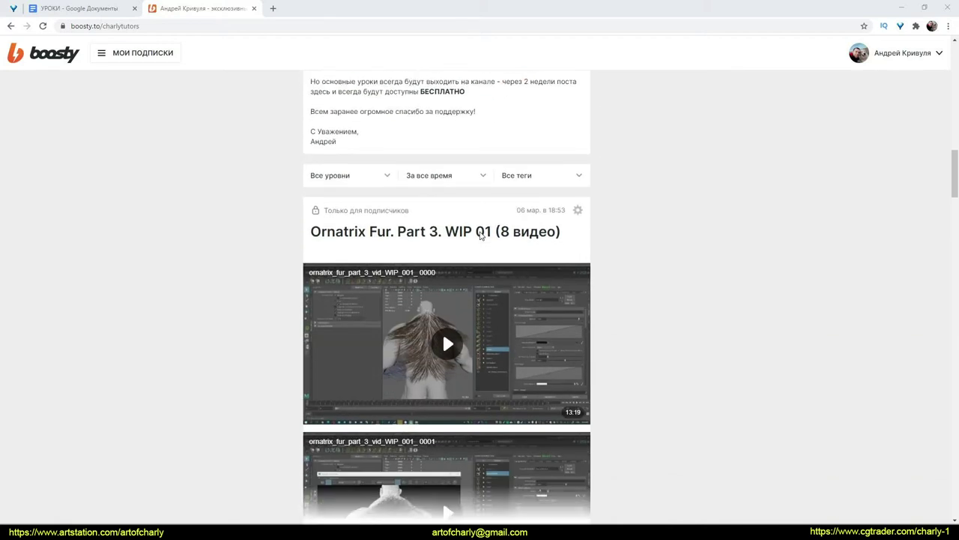
scroll(529, 243, down, 6)
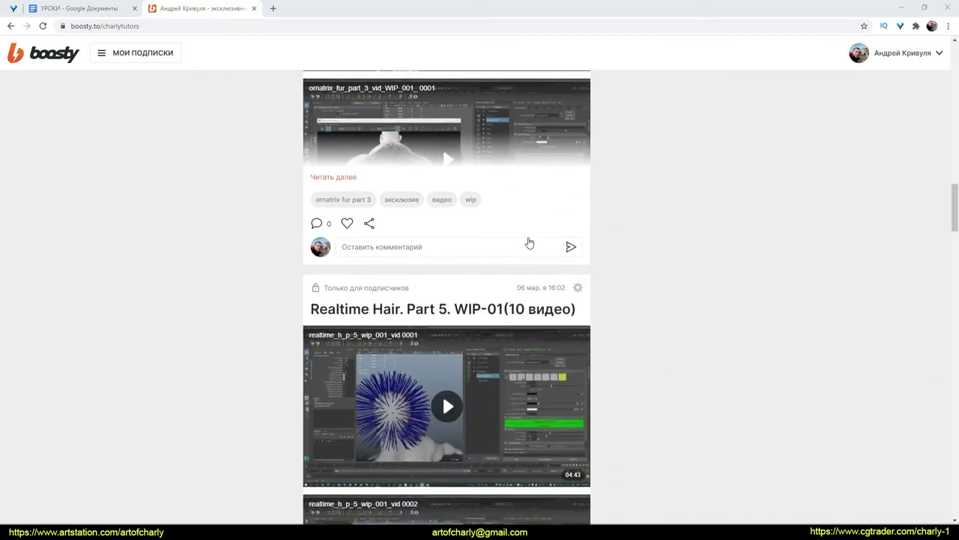
scroll(529, 243, down, 12)
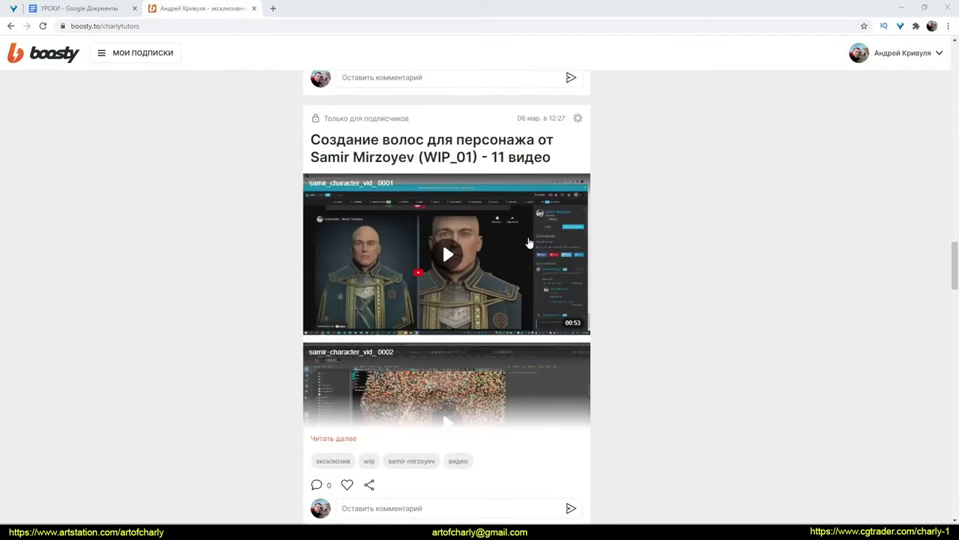
scroll(529, 243, down, 15)
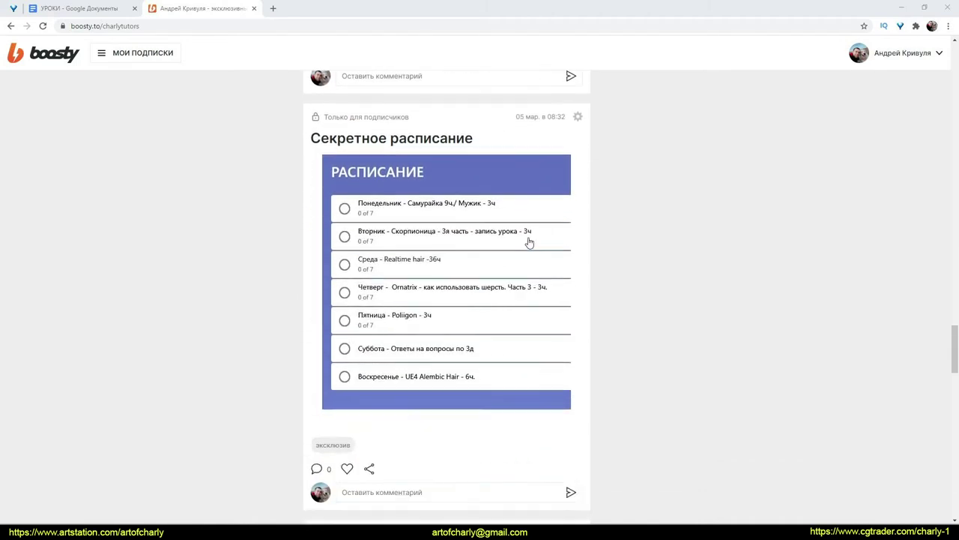
scroll(528, 240, down, 15)
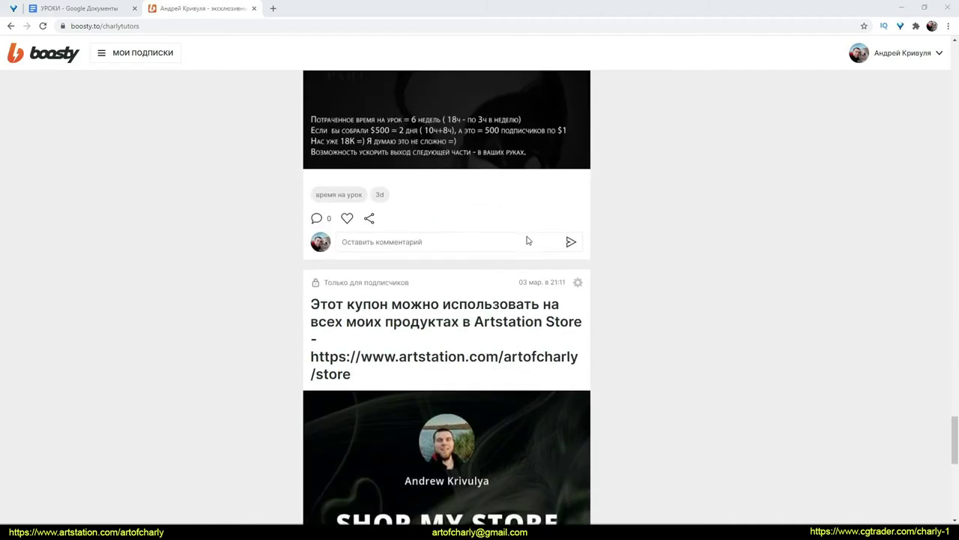
scroll(527, 238, down, 1)
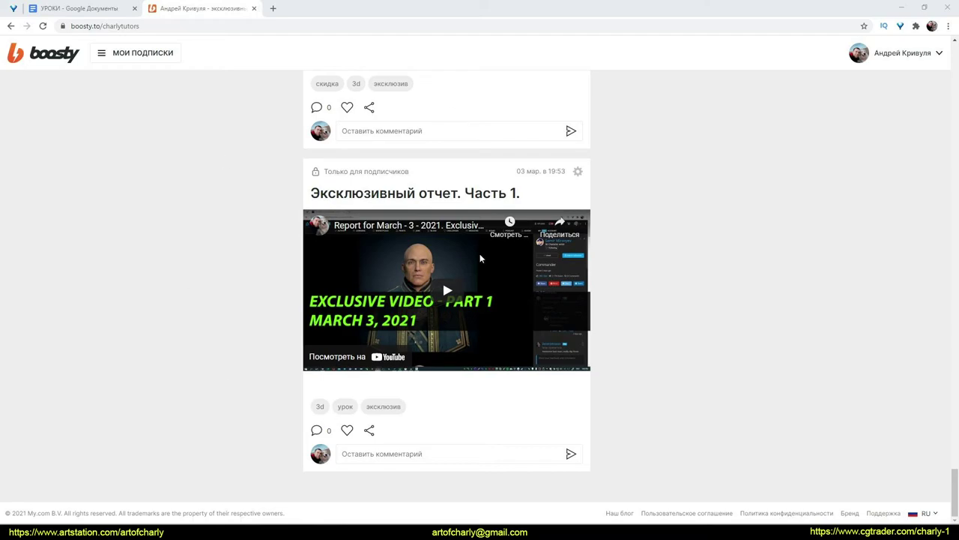
scroll(657, 350, up, 20)
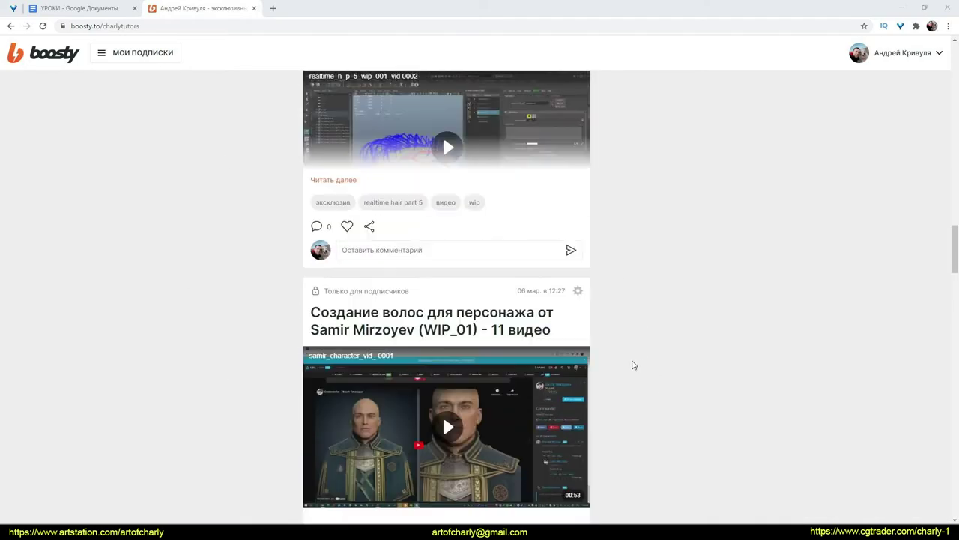
scroll(443, 340, up, 9)
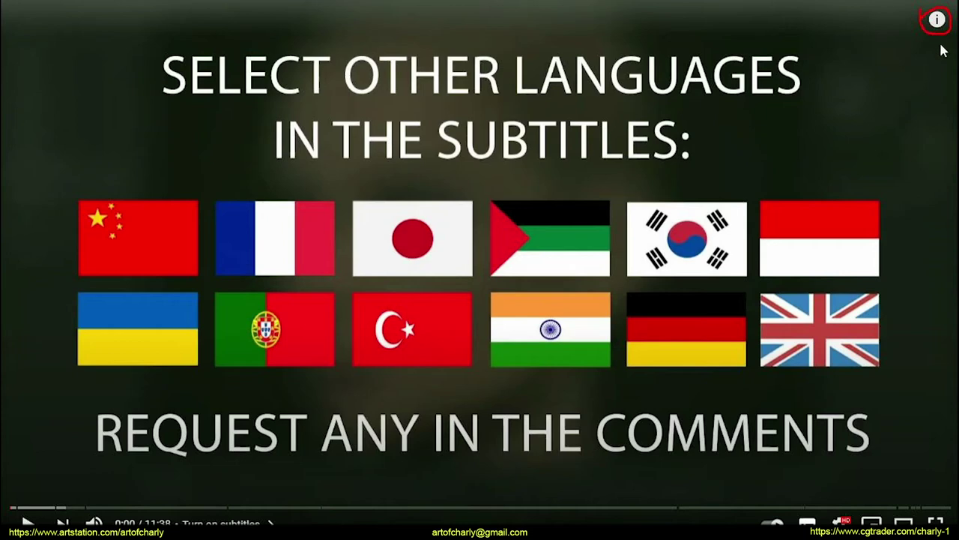
click(937, 21)
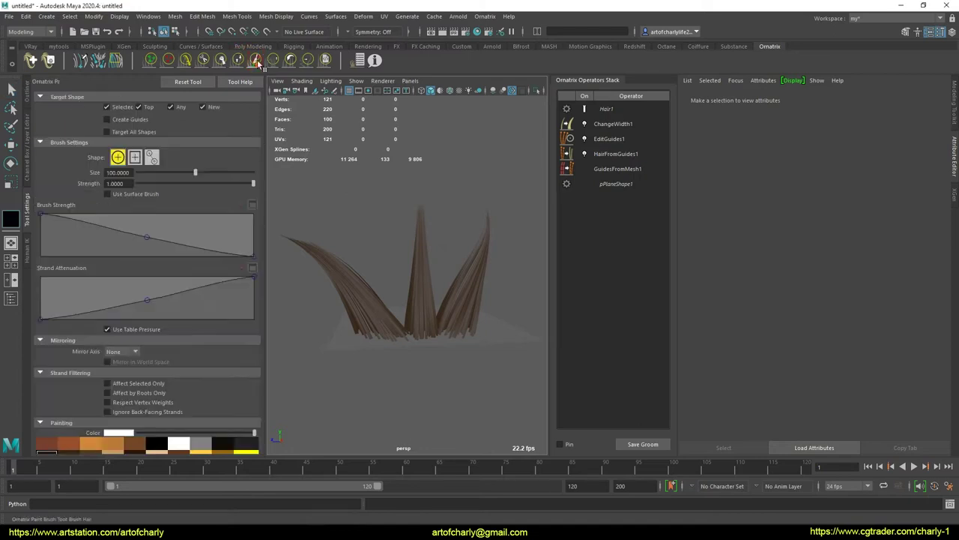
Select EditGuides1 in the Operators Stack and scroll Tool Settings to the Painting channel fields.
click(615, 139)
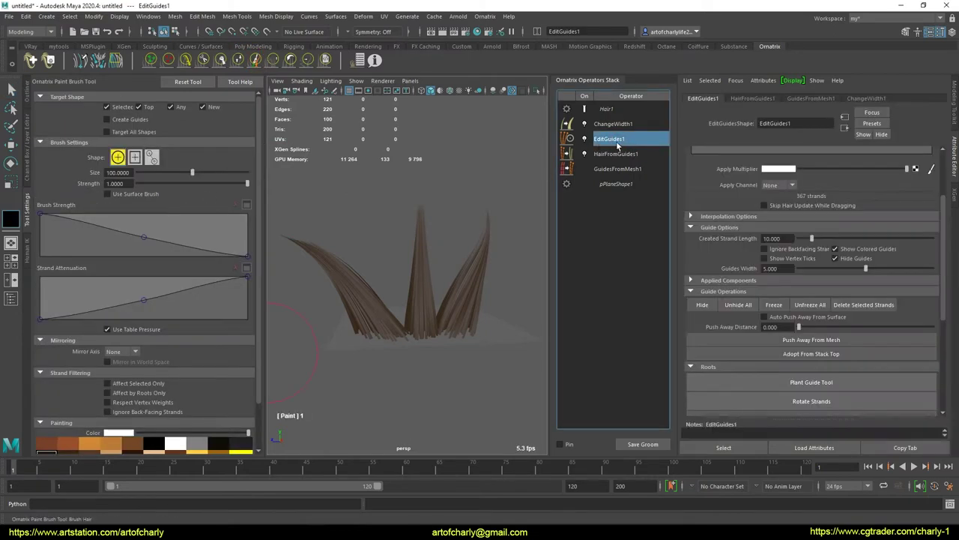
scroll(260, 352, down, 3)
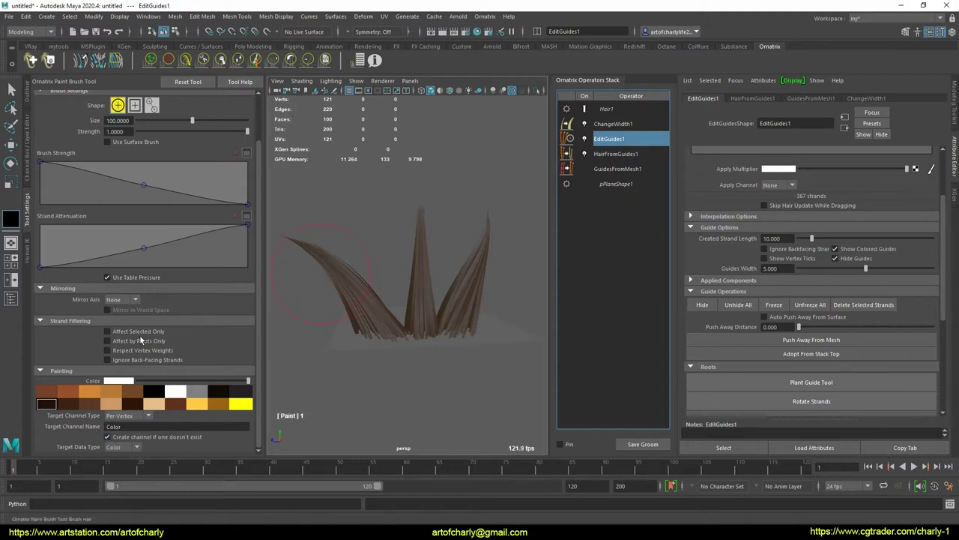
Paint the middle tuft's tip red and the left tuft's tip yellow.
click(126, 381)
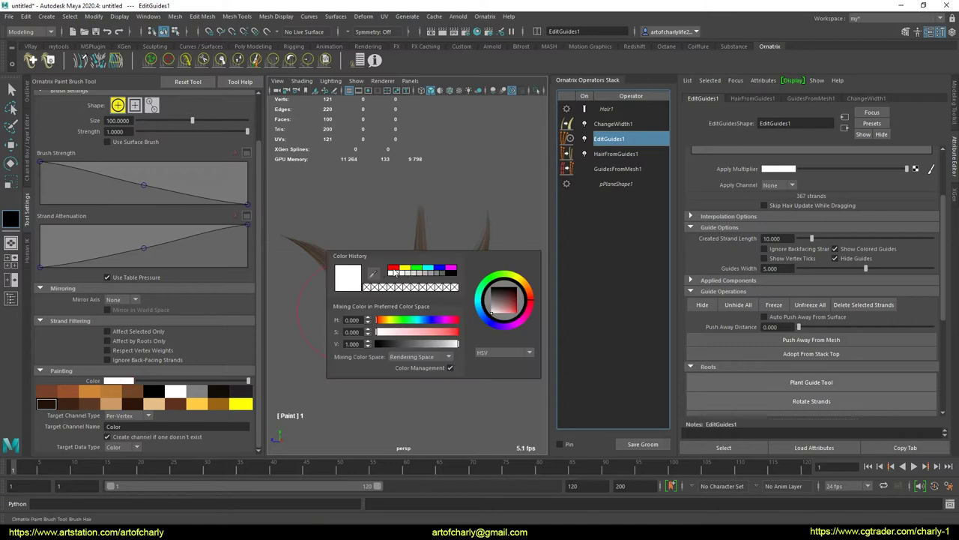
click(393, 268)
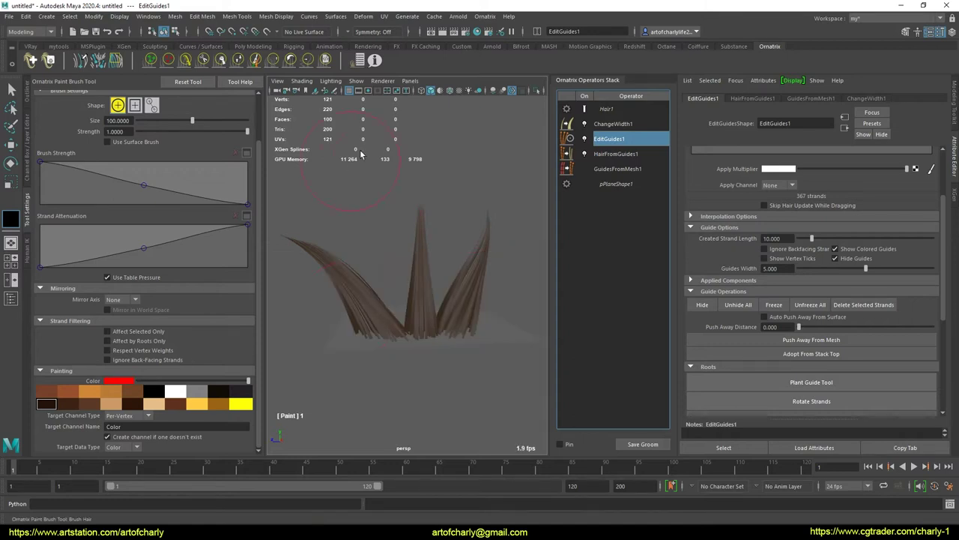
mouse_move(361, 155)
alt+mouse_down()
mouse_move(394, 175)
mouse_move(429, 173)
mouse_move(435, 208)
mouse_move(434, 183)
alt+mouse_up()
click(428, 174)
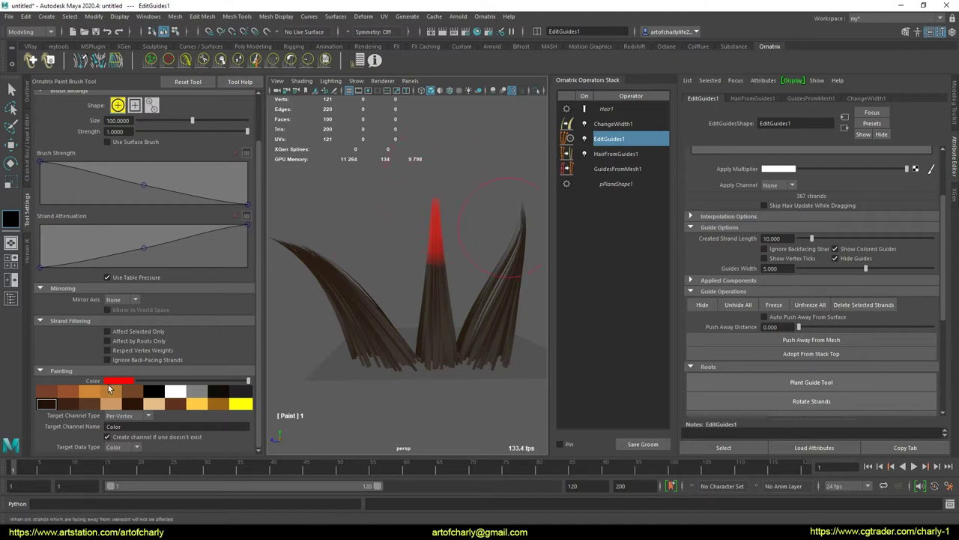
click(241, 404)
mouse_move(364, 260)
alt+mouse_down()
mouse_move(325, 243)
mouse_move(293, 298)
alt+mouse_up()
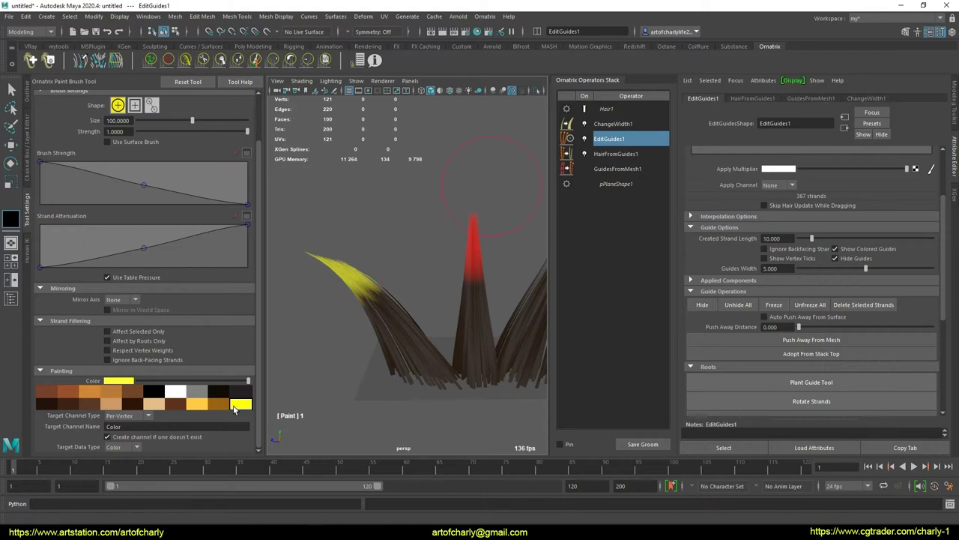
Paint the right tuft's tip green and its lower part blue.
click(118, 381)
click(124, 383)
click(111, 359)
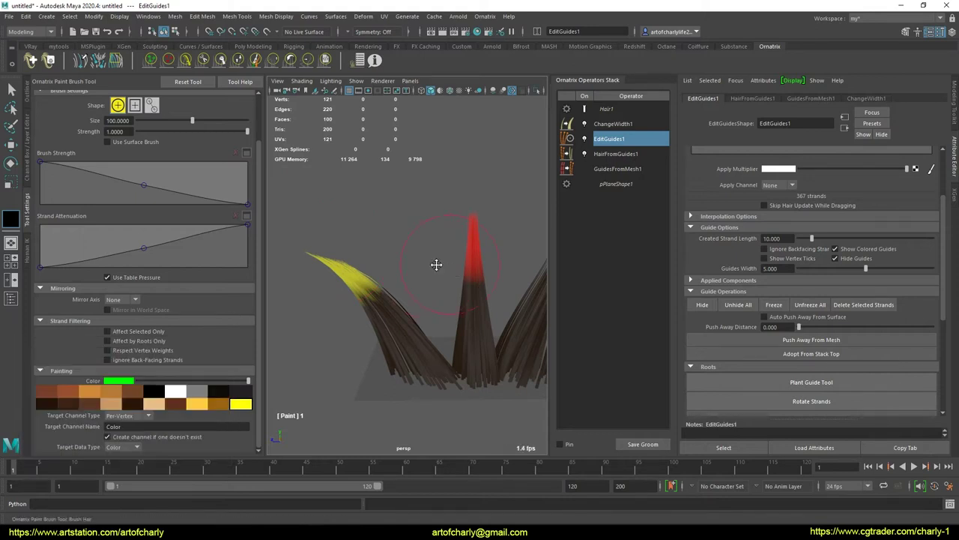
mouse_move(435, 262)
alt+mouse_down()
mouse_move(485, 224)
mouse_move(474, 256)
mouse_move(405, 285)
alt+mouse_up()
click(118, 381)
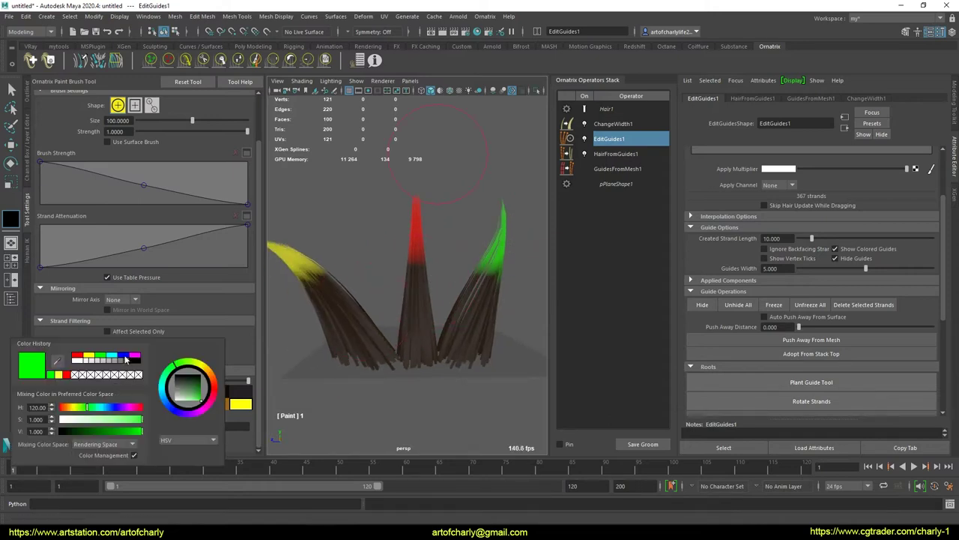
click(123, 357)
mouse_move(500, 353)
mouse_down()
mouse_move(481, 365)
mouse_move(398, 368)
mouse_move(458, 351)
mouse_up()
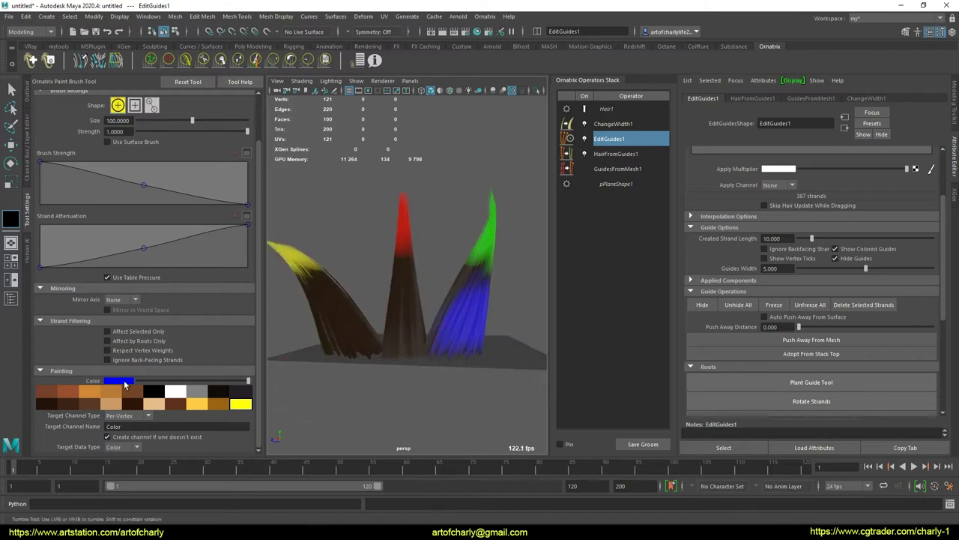
Paint the middle tuft magenta and the left tuft cyan, undoing a stray cyan stroke.
click(120, 381)
click(142, 355)
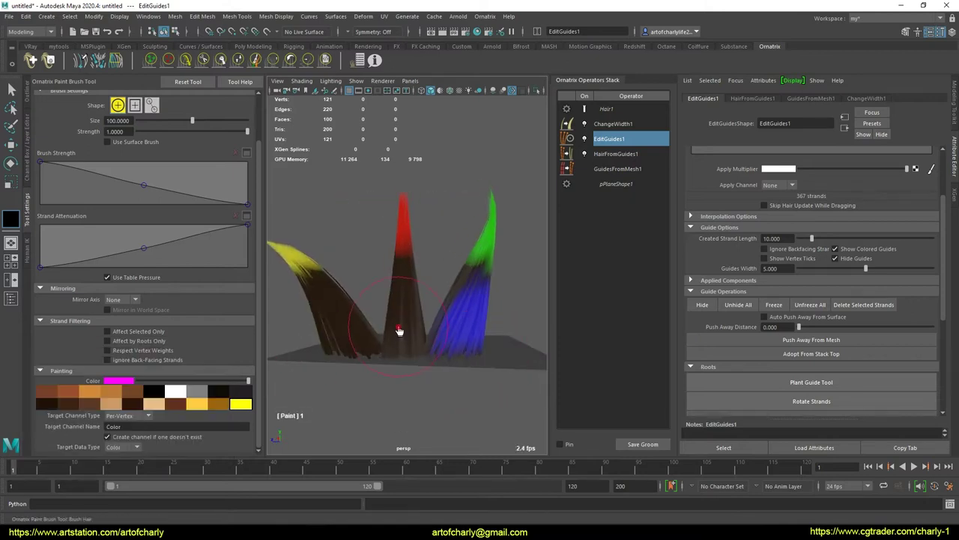
drag(398, 332, 405, 273)
click(113, 381)
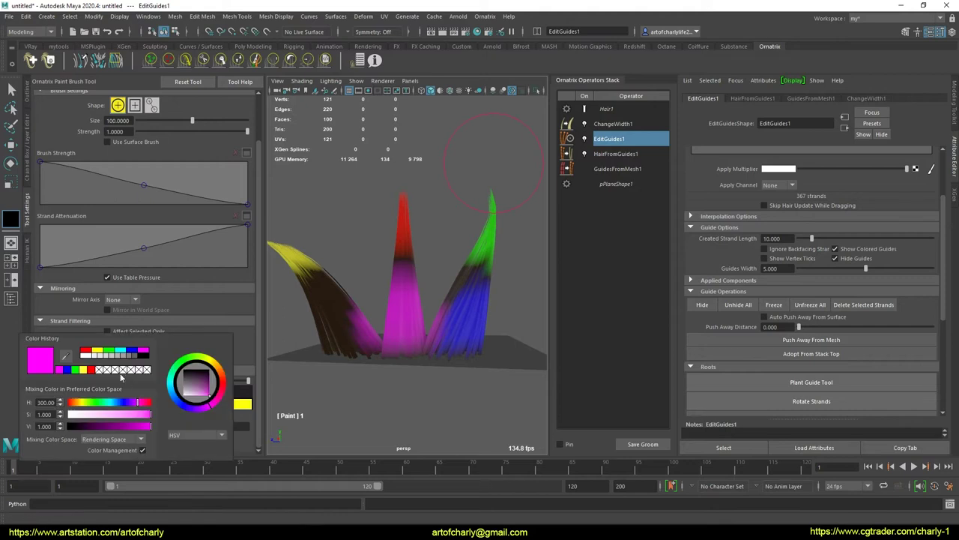
click(122, 352)
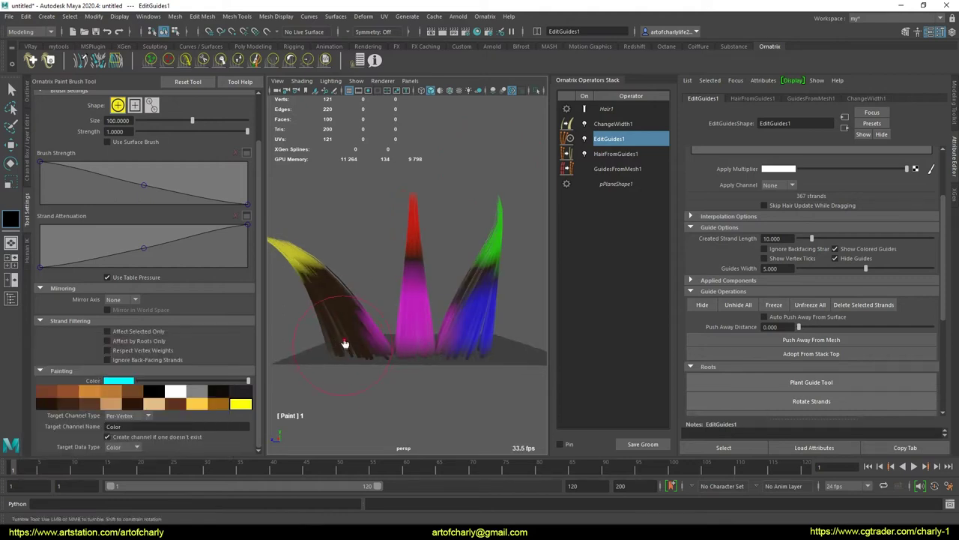
mouse_move(356, 319)
mouse_down()
mouse_move(332, 332)
mouse_move(345, 346)
mouse_up()
alt+drag(362, 379, 336, 309)
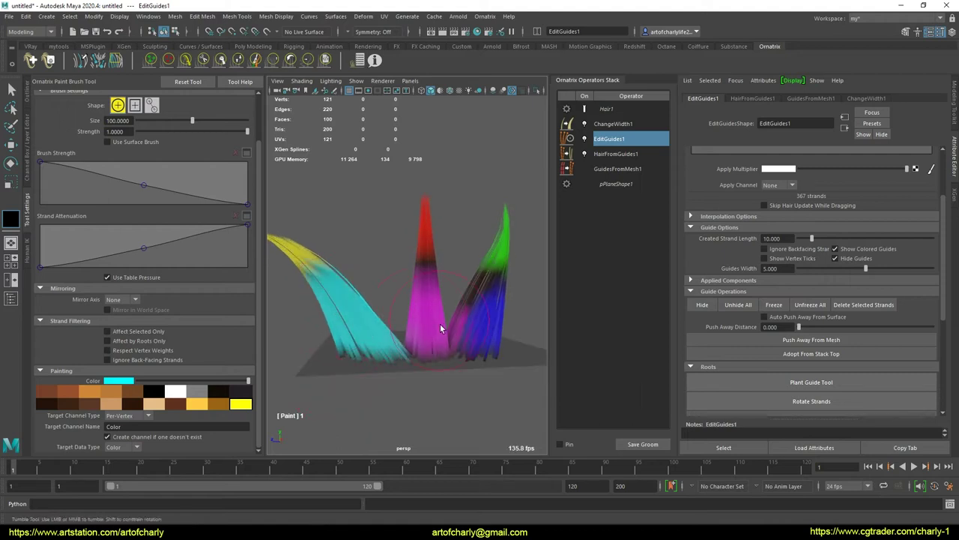
drag(440, 323, 450, 313)
key(ctrl+z)
alt+right_drag(422, 308, 398, 250)
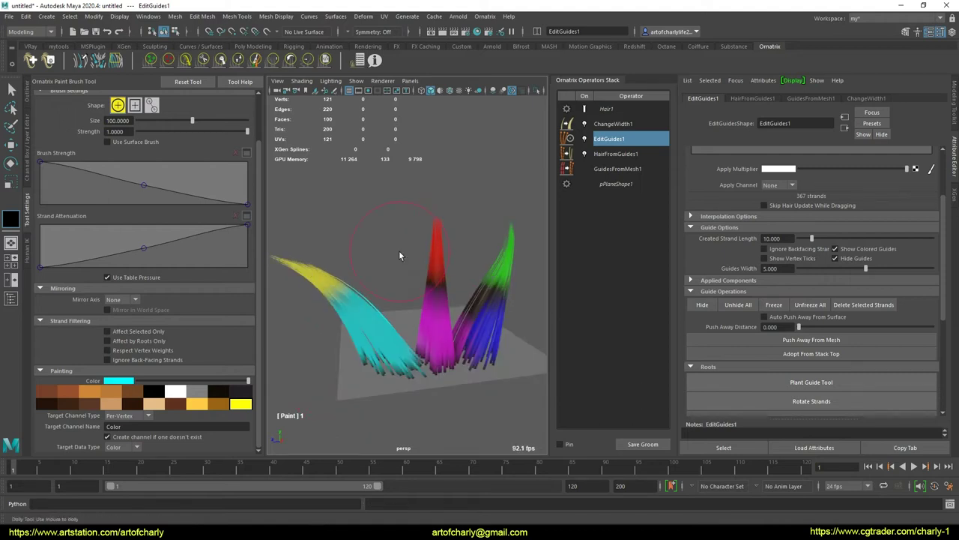
Compare the painted colours at the Hair1, EditGuides1 and ChangeWidth1 stack stages.
click(596, 111)
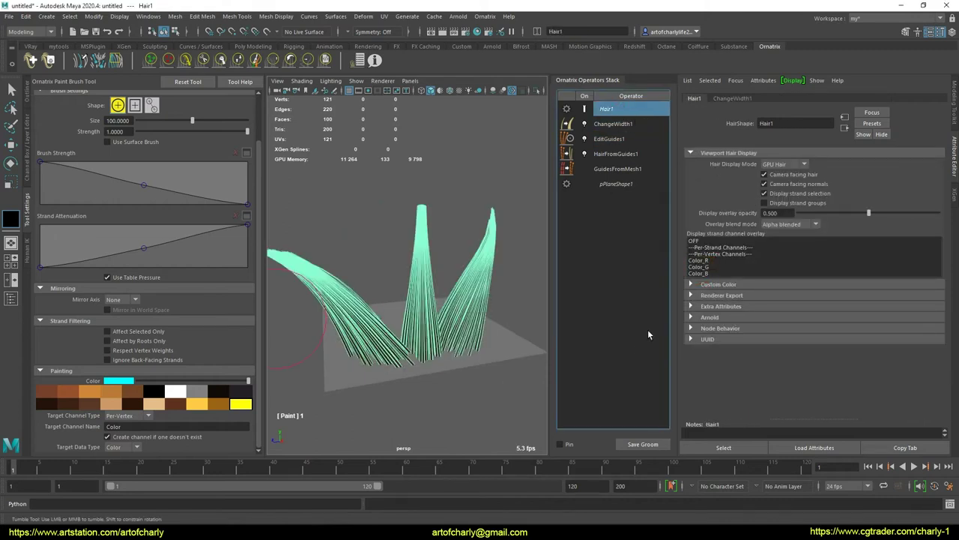
click(613, 139)
click(602, 125)
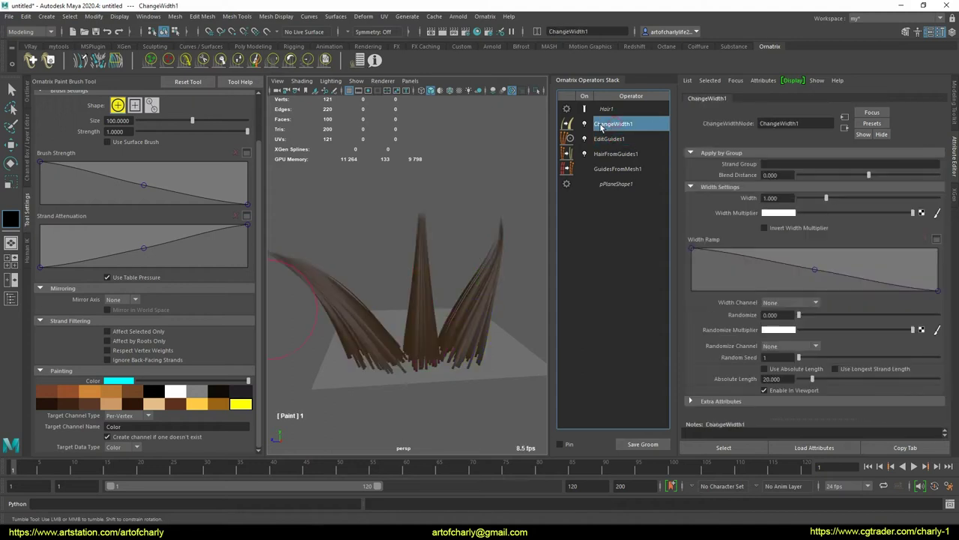
click(625, 109)
click(613, 124)
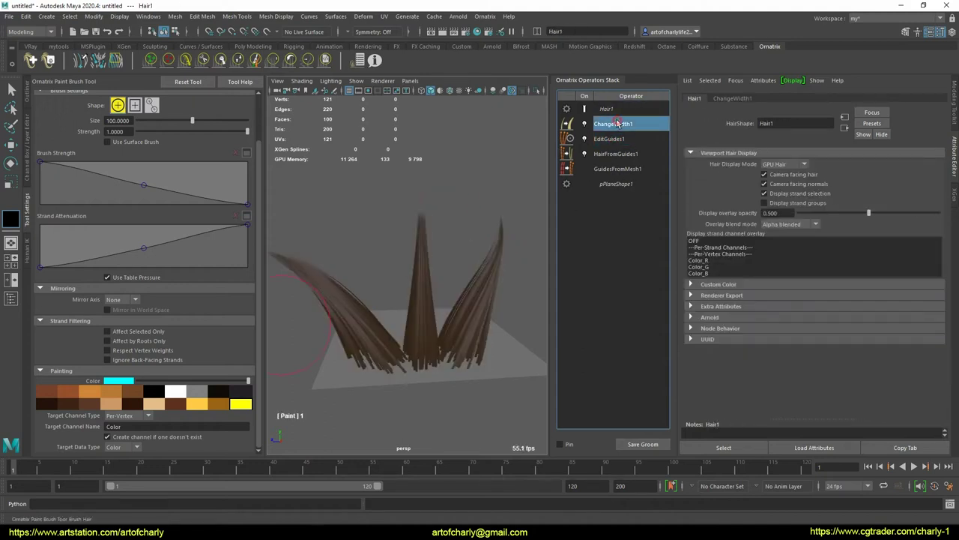
click(613, 110)
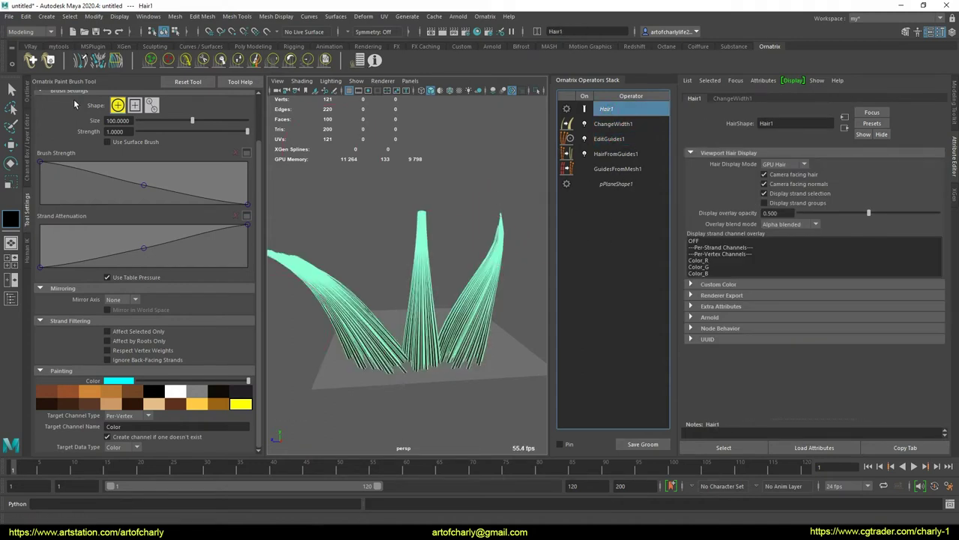
Exit the paint tool and set the render settings renderer to Octane.
key(q)
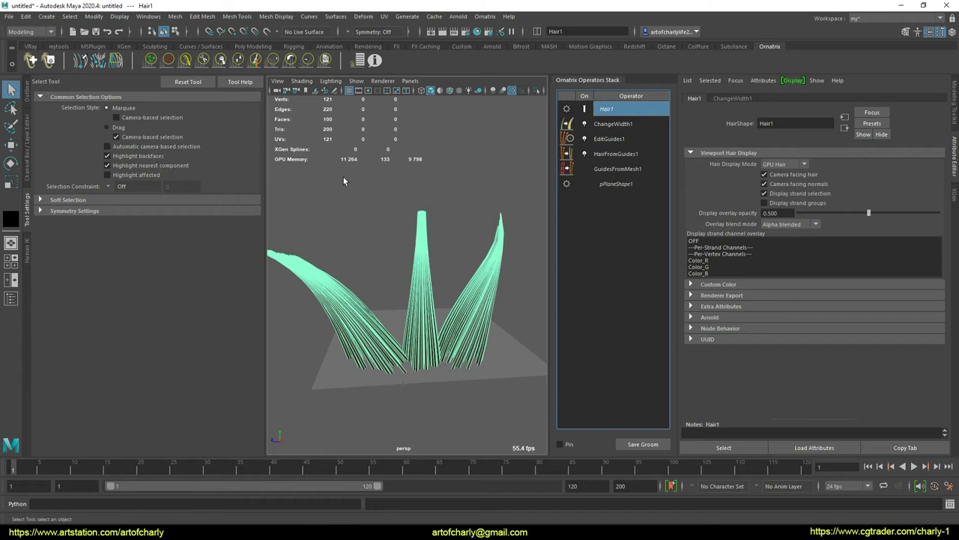
click(465, 31)
click(589, 152)
click(554, 204)
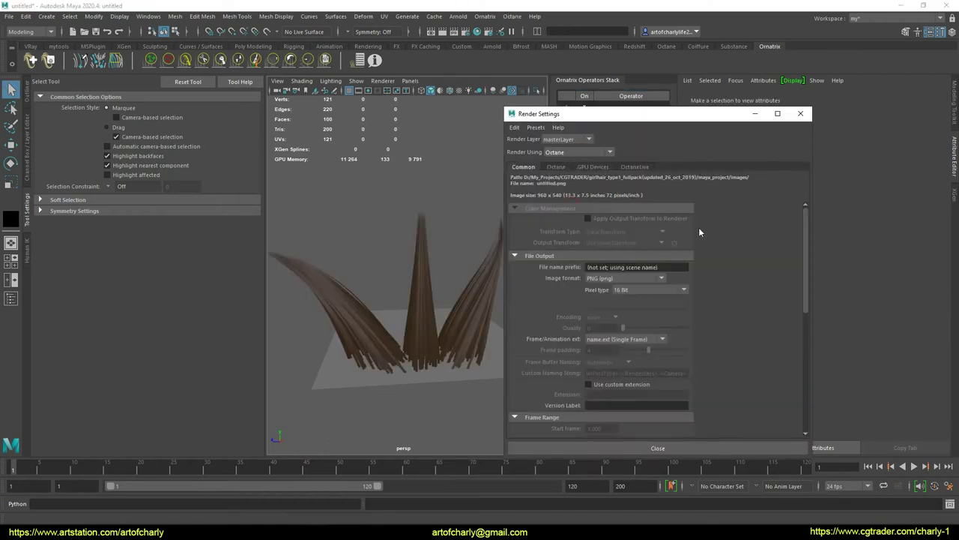
click(555, 167)
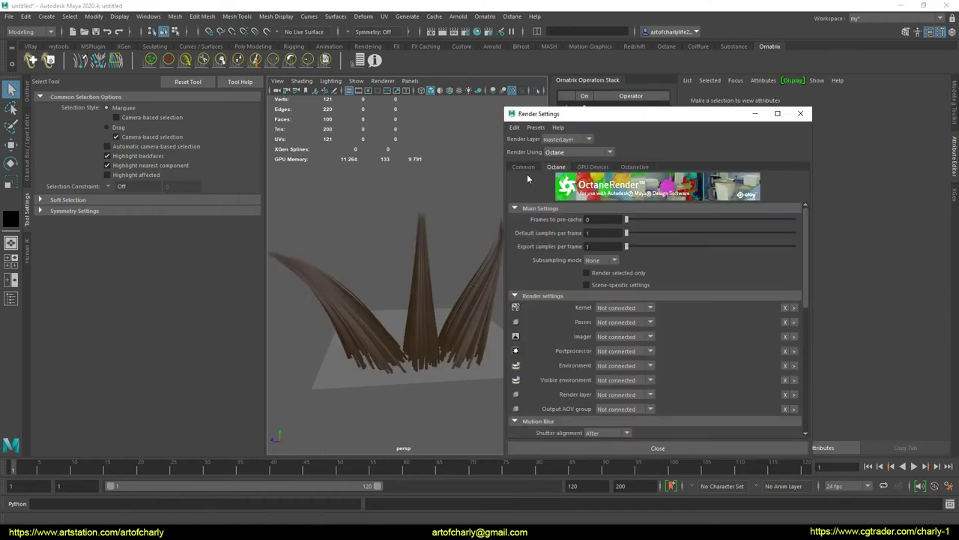
scroll(555, 304, down, 1)
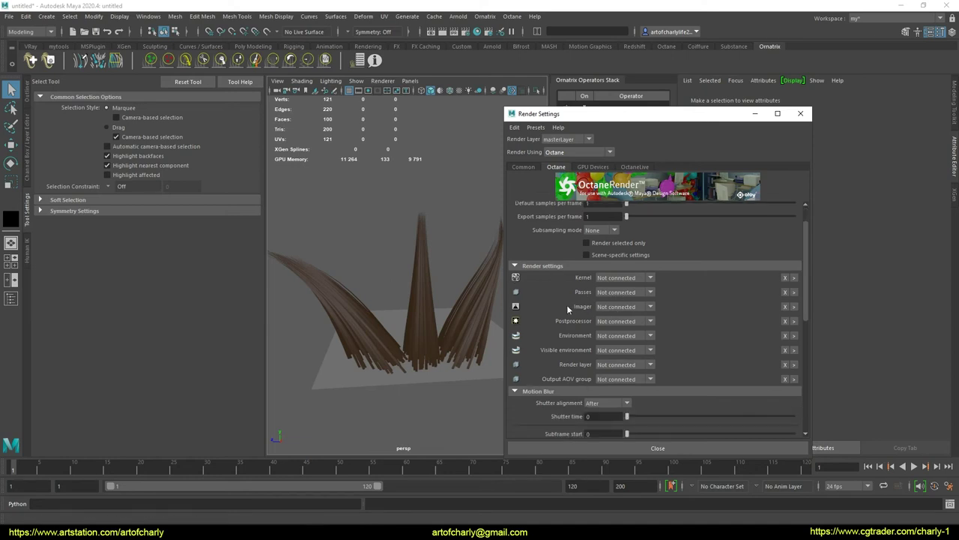
key(Escape)
Create new Kernel, Passes, Imager and Postprocessor nodes in the Octane settings.
click(625, 279)
click(616, 298)
click(622, 292)
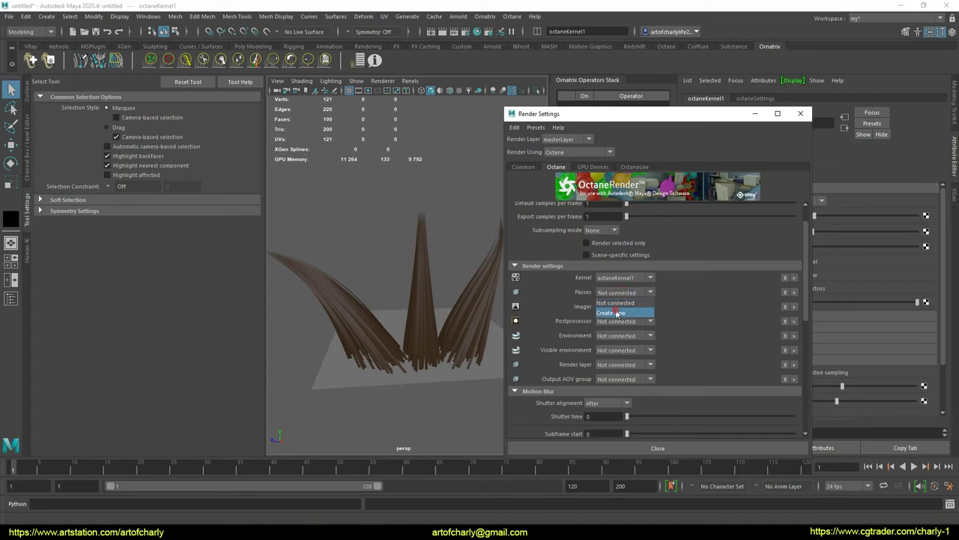
click(616, 313)
click(616, 307)
click(617, 327)
click(617, 321)
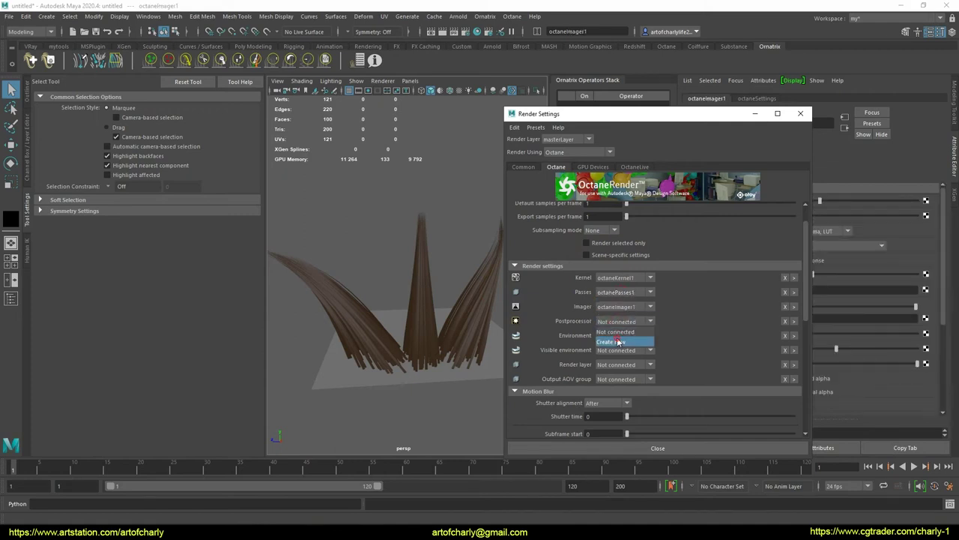
click(617, 342)
Create a new sun-sky environment and use octaneSunSky1 as the visible environment.
click(624, 335)
click(687, 336)
click(632, 337)
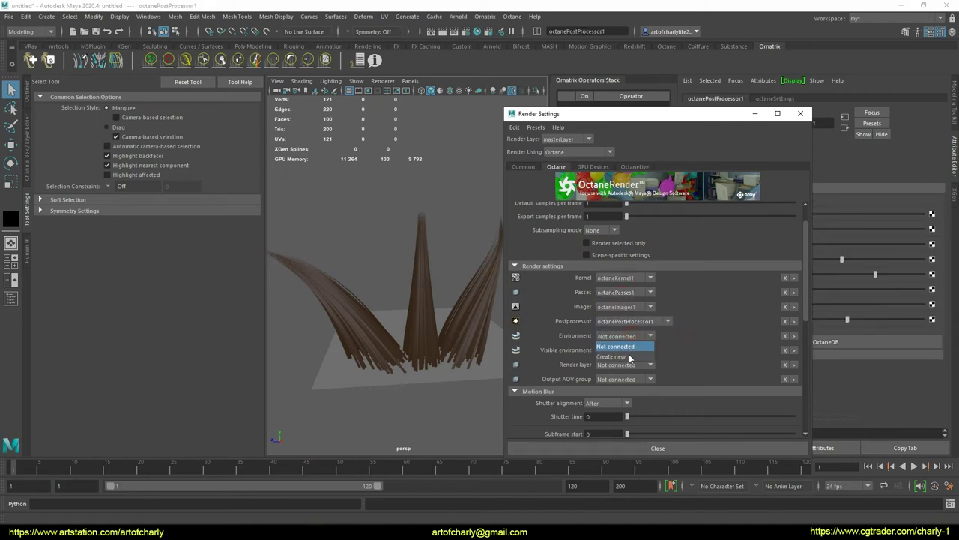
click(630, 357)
click(634, 350)
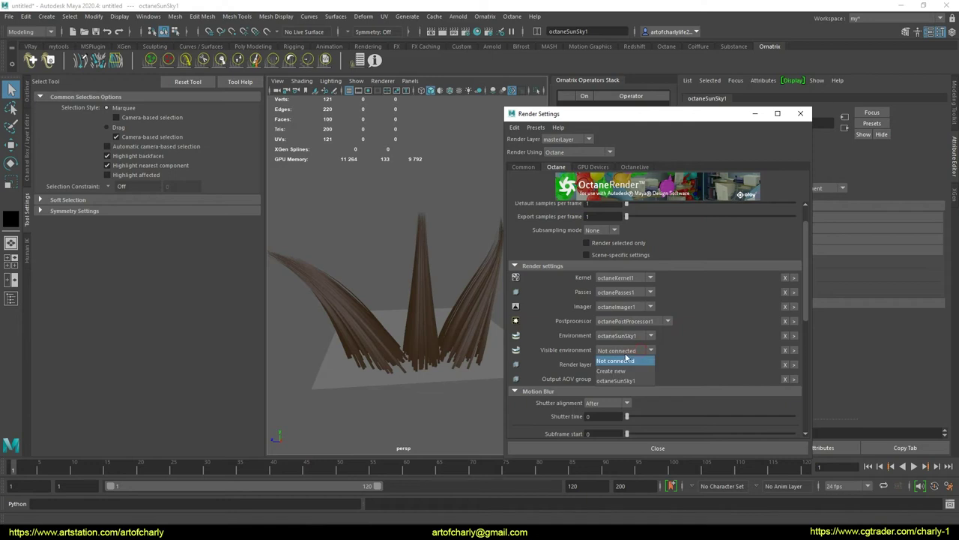
click(619, 381)
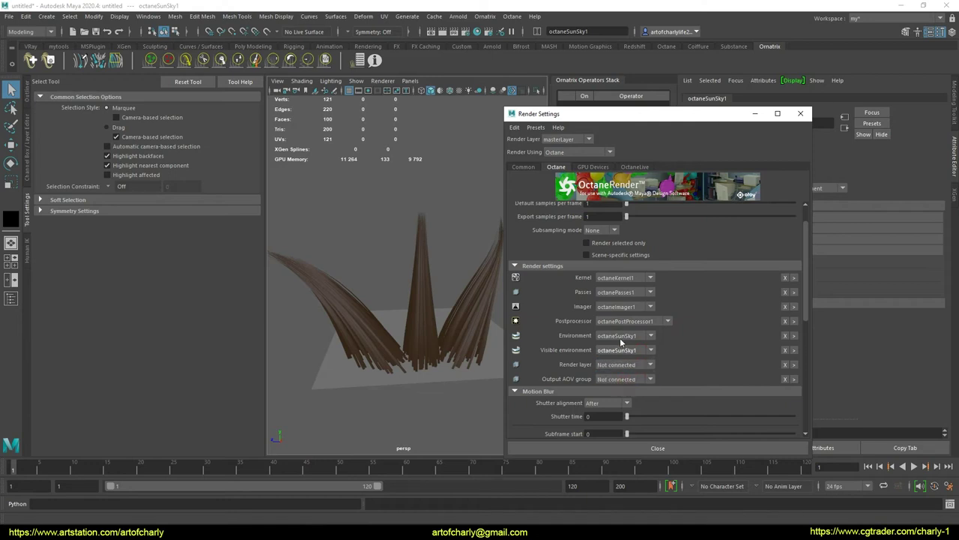
Create a new Octane render layer and output AOV group, then close the render settings.
click(649, 365)
click(631, 385)
click(629, 379)
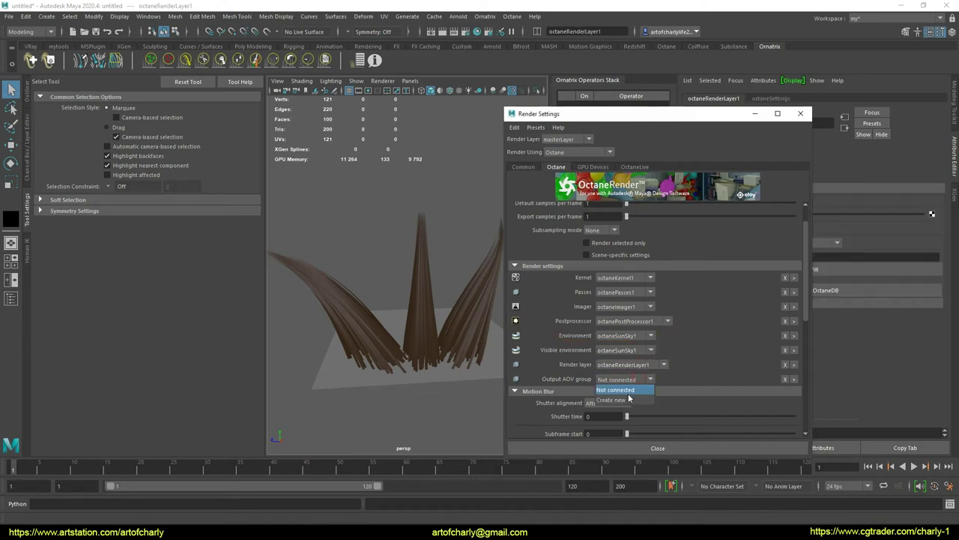
click(628, 398)
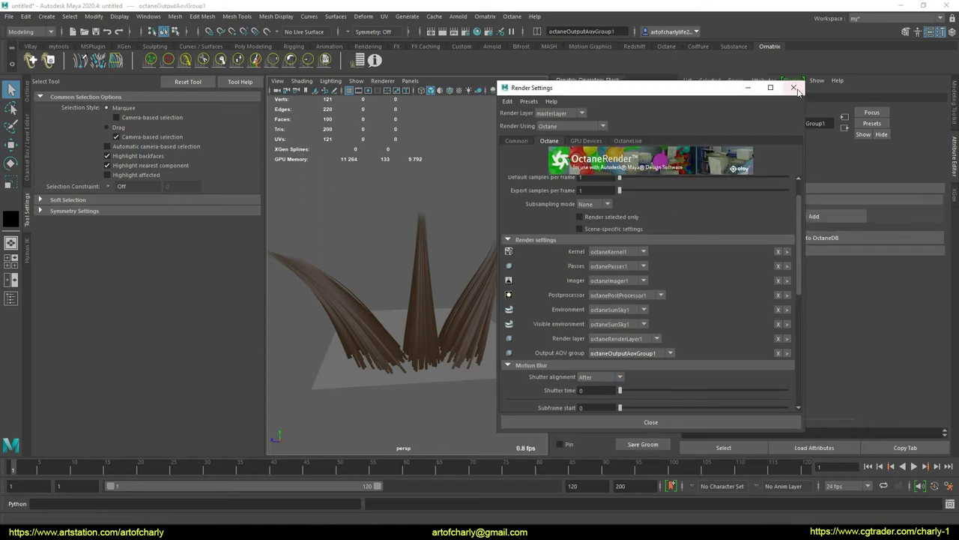
click(796, 88)
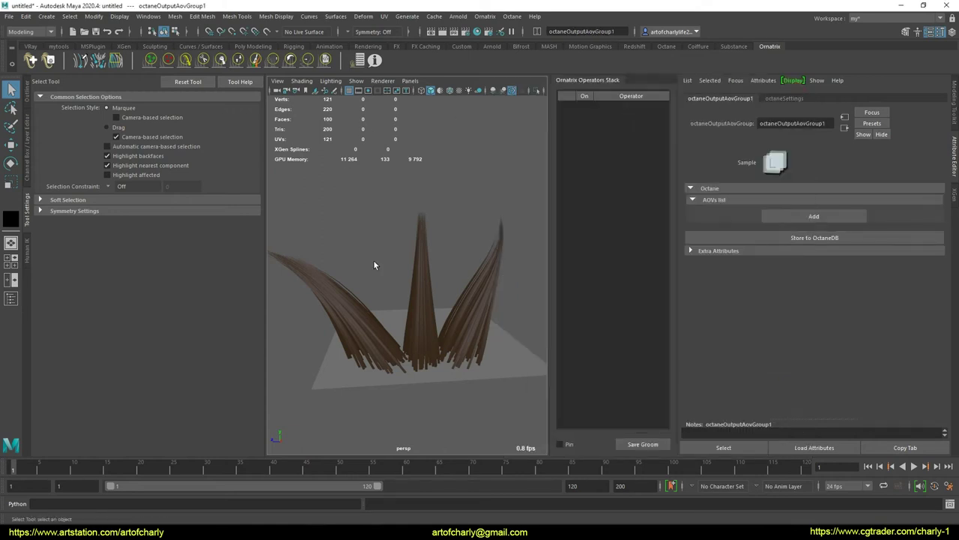
Select the Hair1 node and assign it a new Octane Hair Material.
click(418, 269)
click(627, 110)
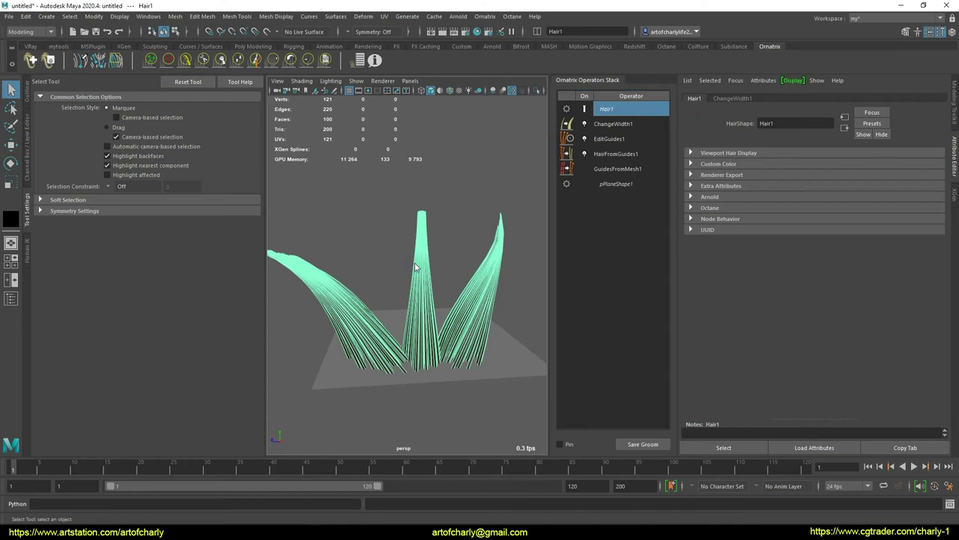
right_drag(416, 268, 422, 482)
click(358, 277)
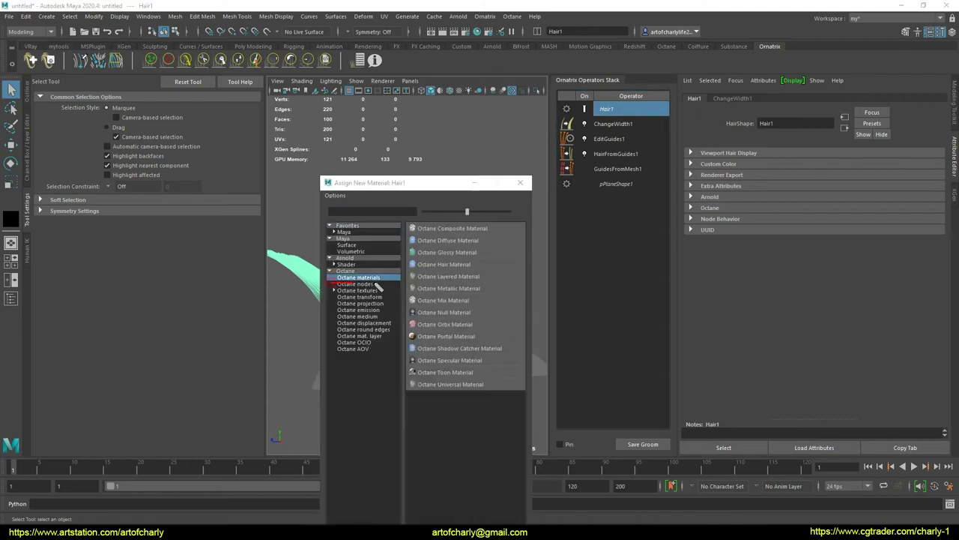
click(444, 265)
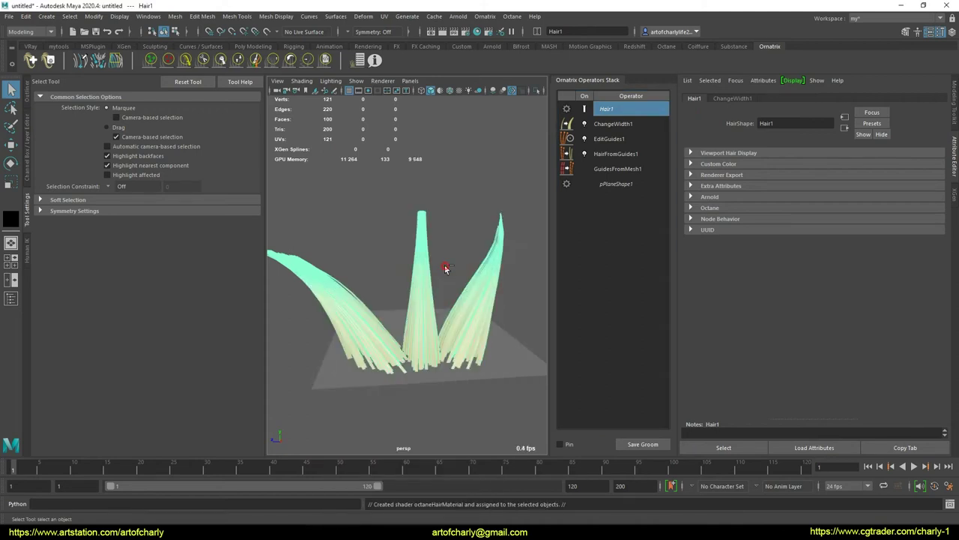
click(480, 284)
Graph the octaneHairMaterial1 network in the Hypershade, showing its link to octaneHairMaterial1SG.
click(488, 31)
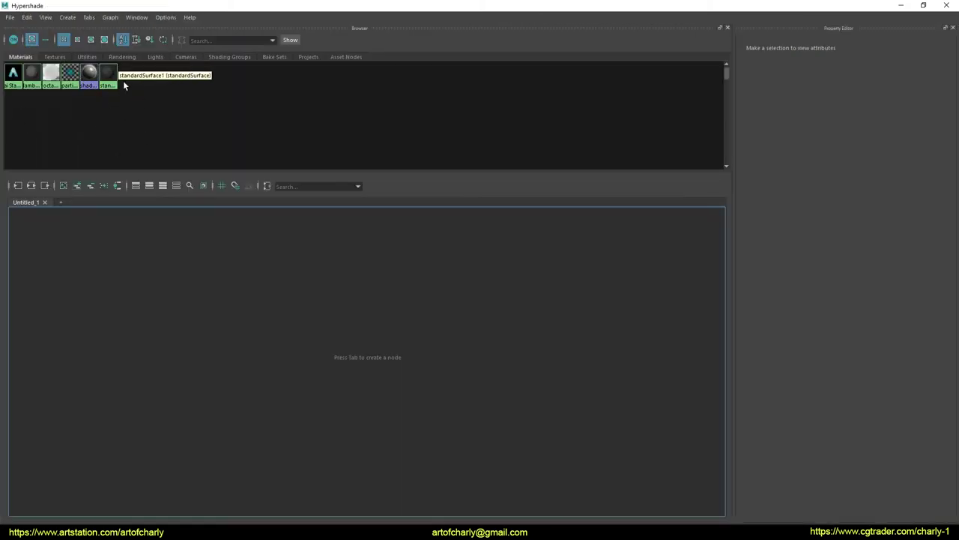
right_click(51, 73)
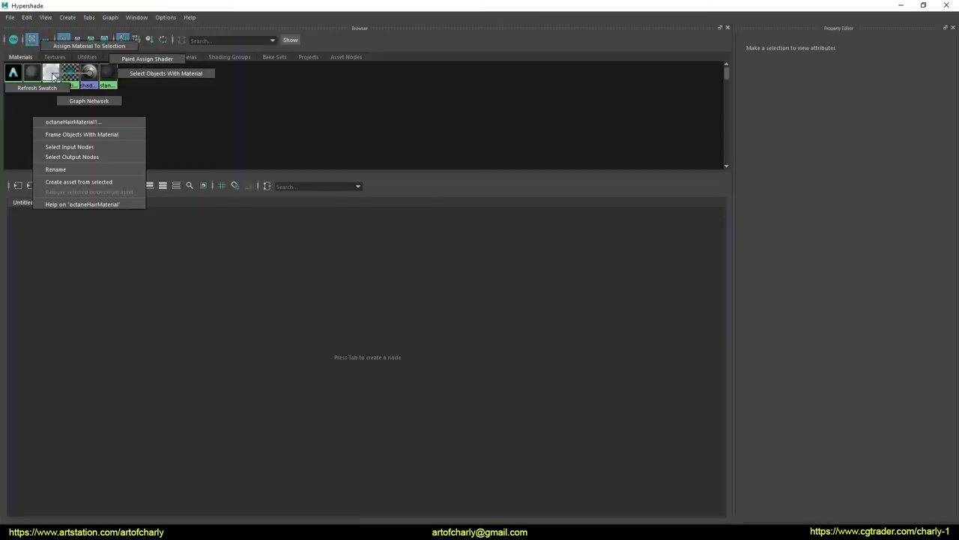
click(86, 98)
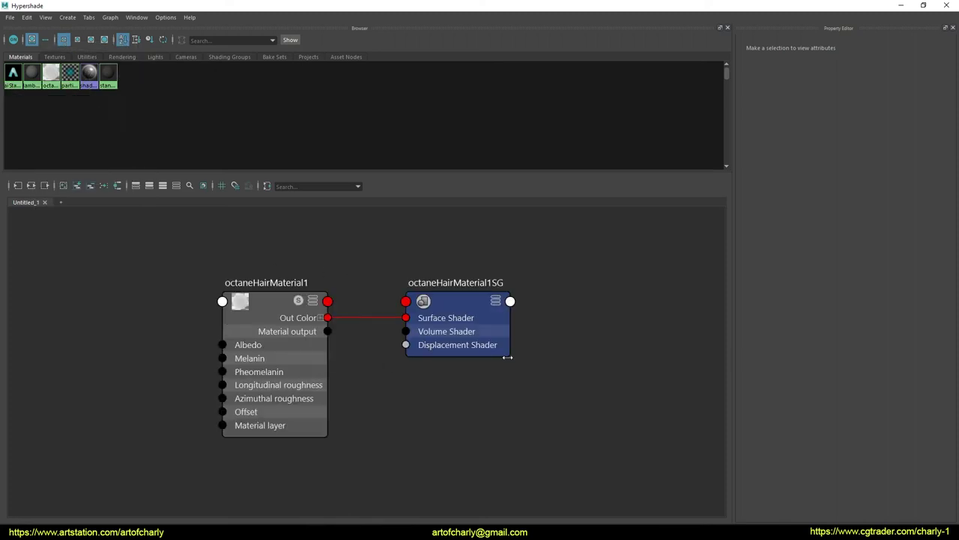
mouse_move(251, 214)
mouse_down()
mouse_move(599, 278)
mouse_move(173, 313)
mouse_up()
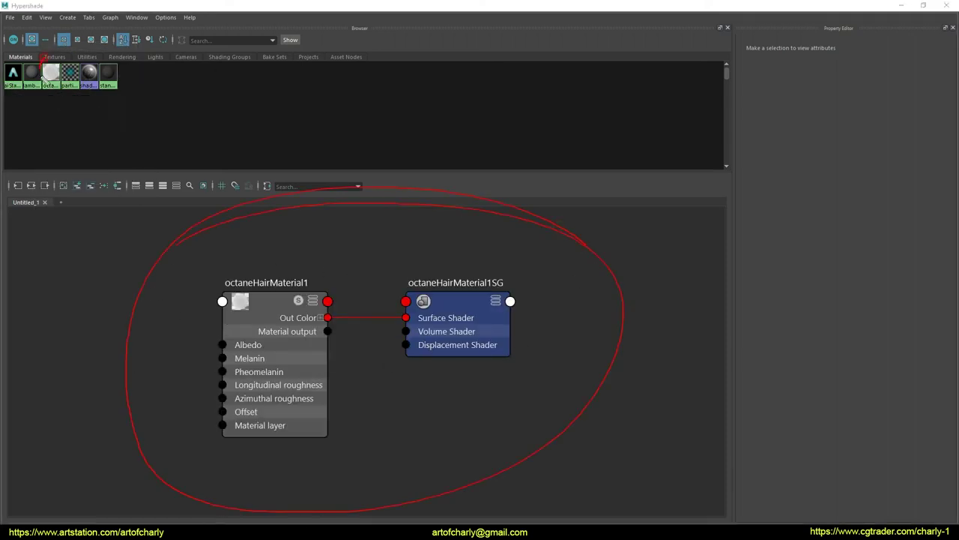
mouse_move(232, 242)
alt+middle_down()
mouse_move(327, 257)
mouse_move(375, 249)
alt+middle_up()
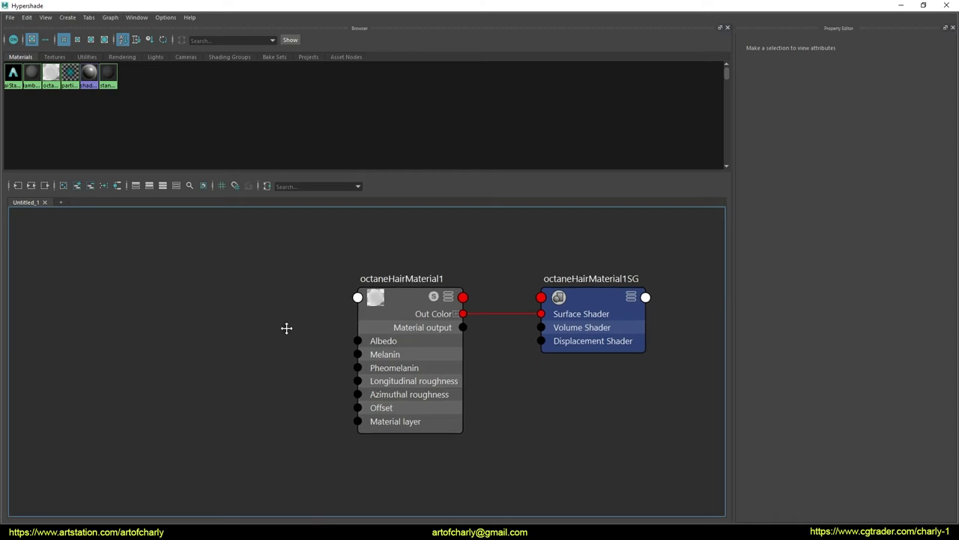
Create an octaneColorVertexAttrTexture node from the 'octanecolor' node search.
key(Tab)
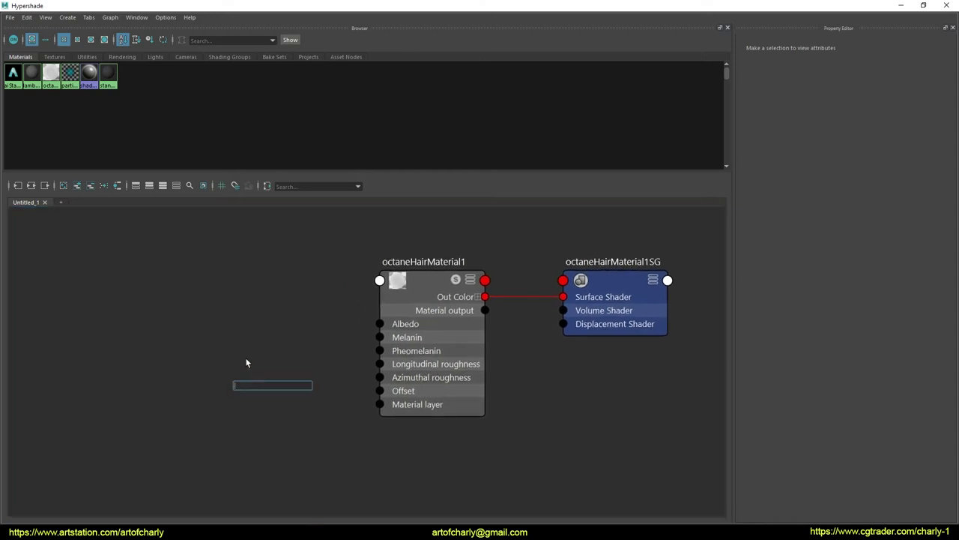
text(octanever)
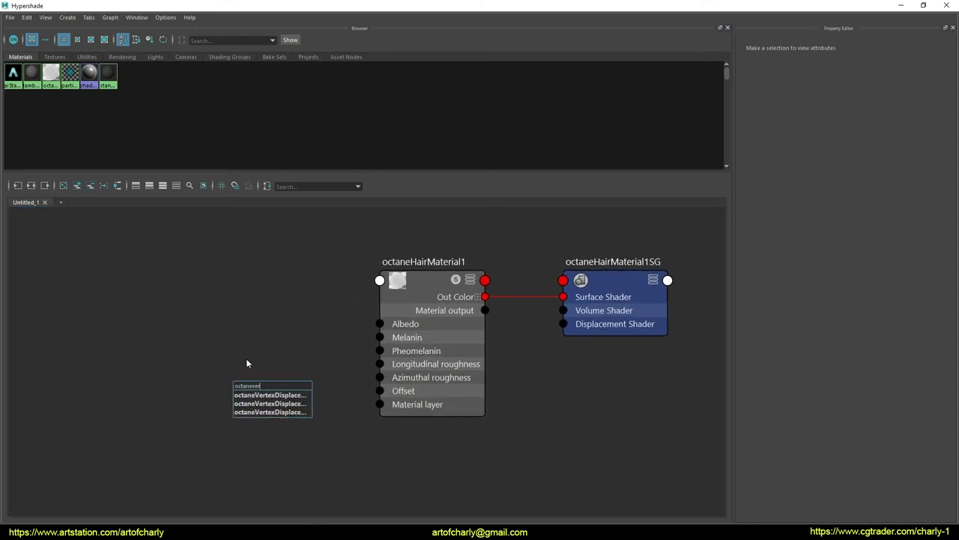
key(BackSpace)
key(BackSpace)
key(BackSpace)
key(BackSpace)
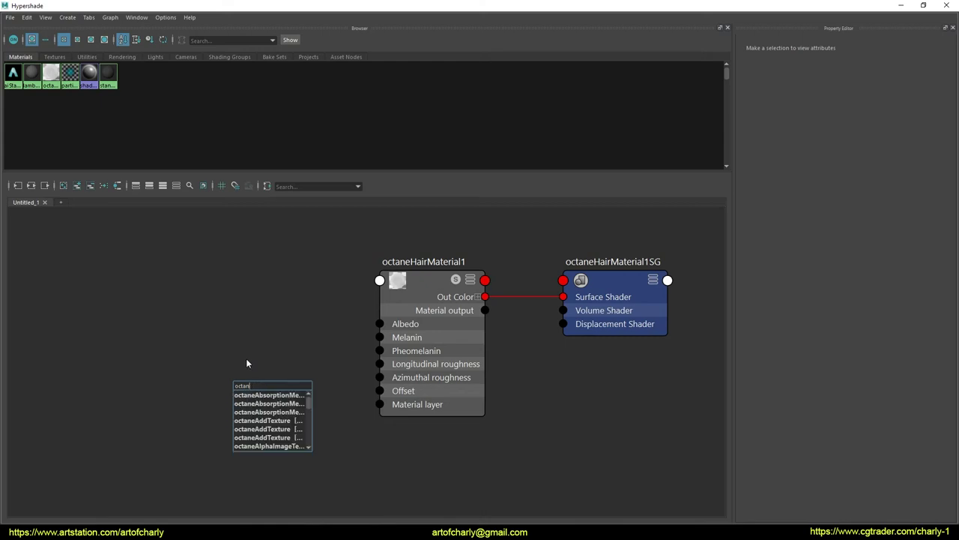
text(ecolor)
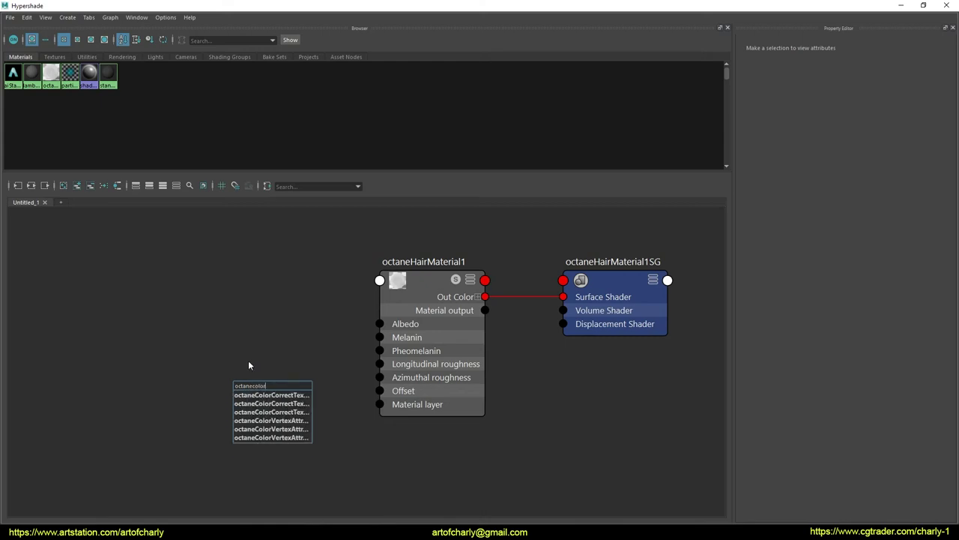
click(292, 439)
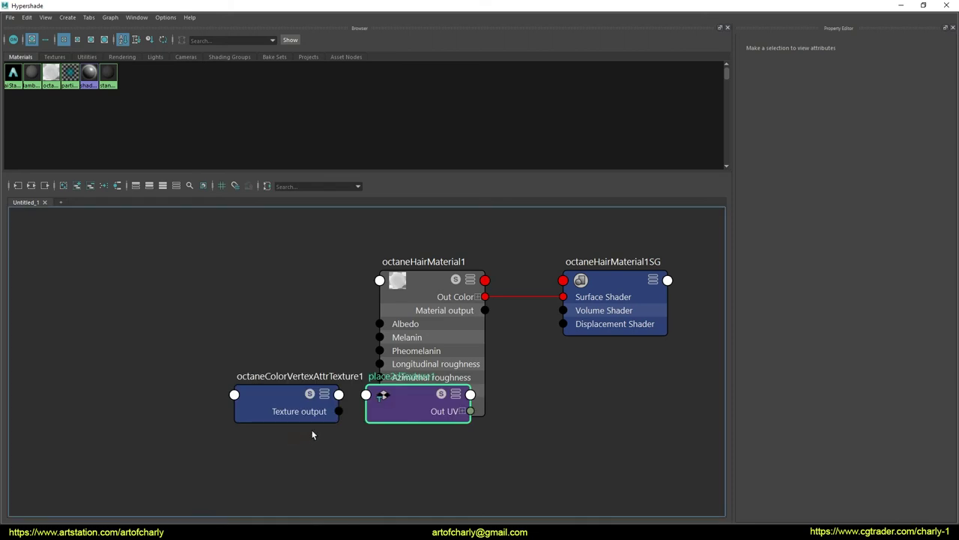
Connect the texture to the hair material's Albedo, set its Name to Color, and close Hypershade.
drag(412, 394, 79, 406)
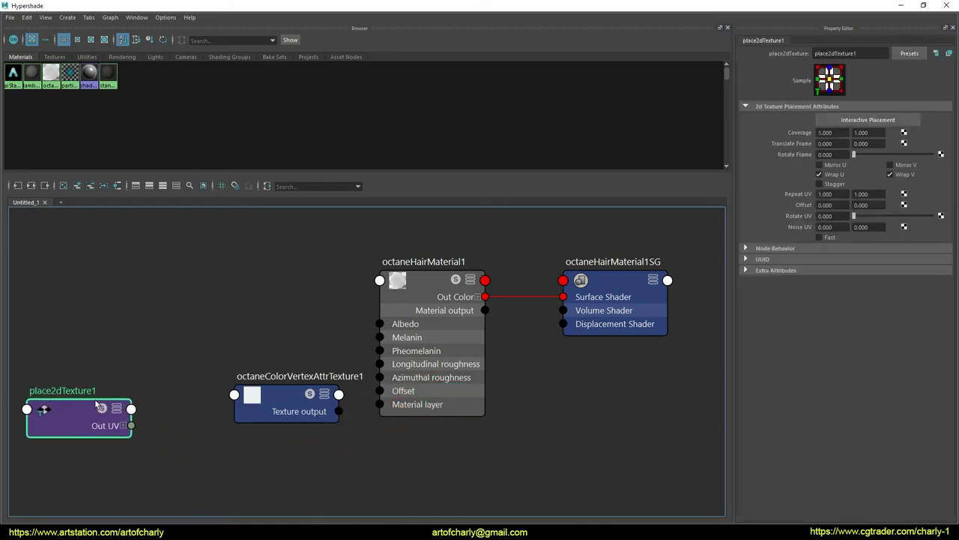
middle_drag(137, 382, 181, 354)
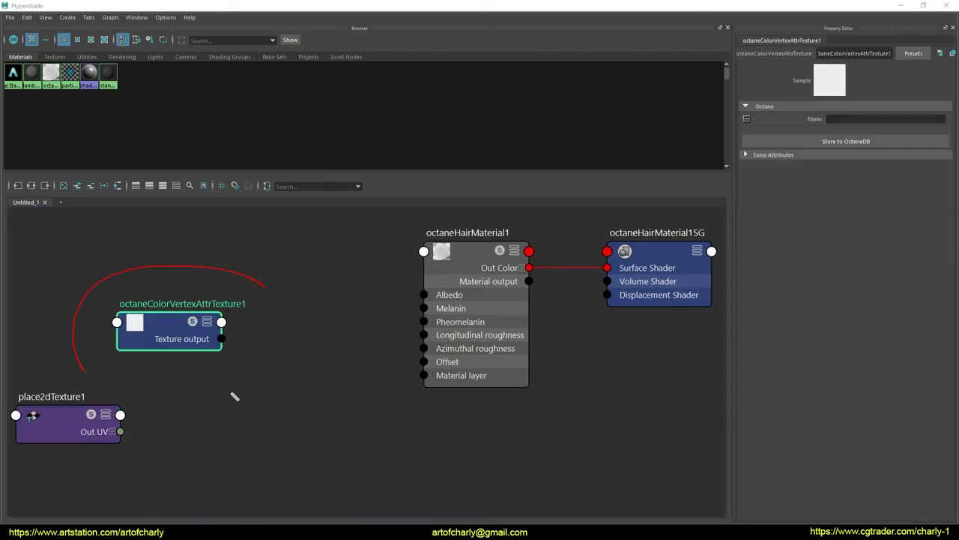
drag(235, 394, 171, 341)
key(Escape)
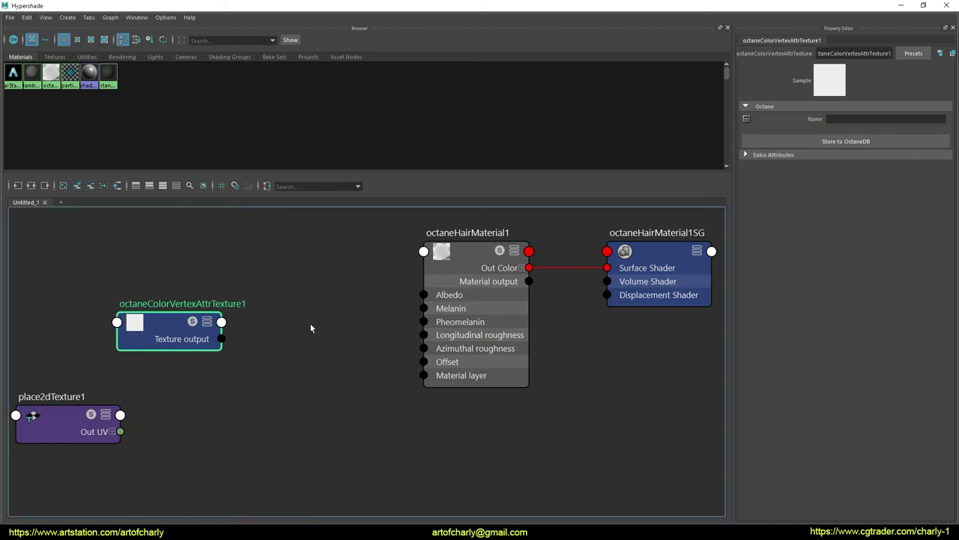
drag(174, 327, 424, 295)
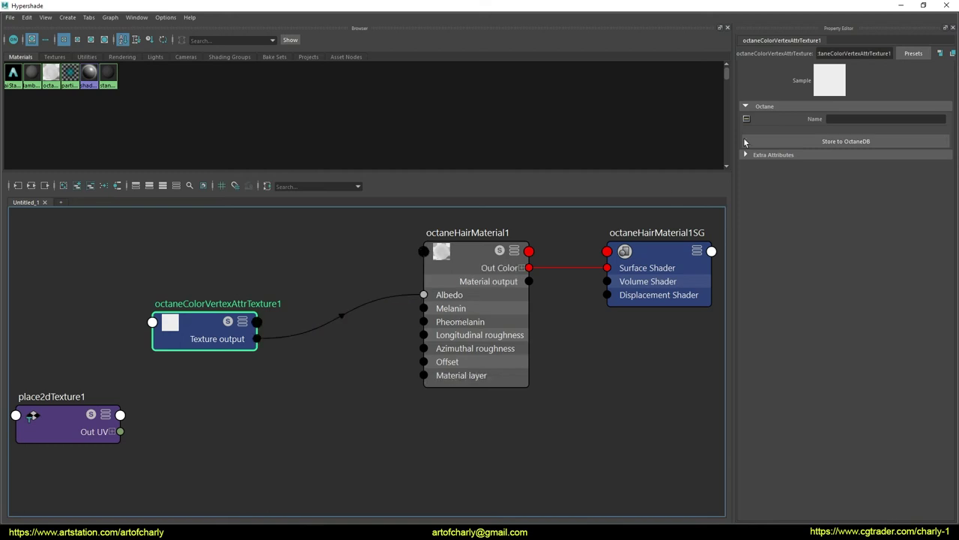
key(Escape)
click(853, 118)
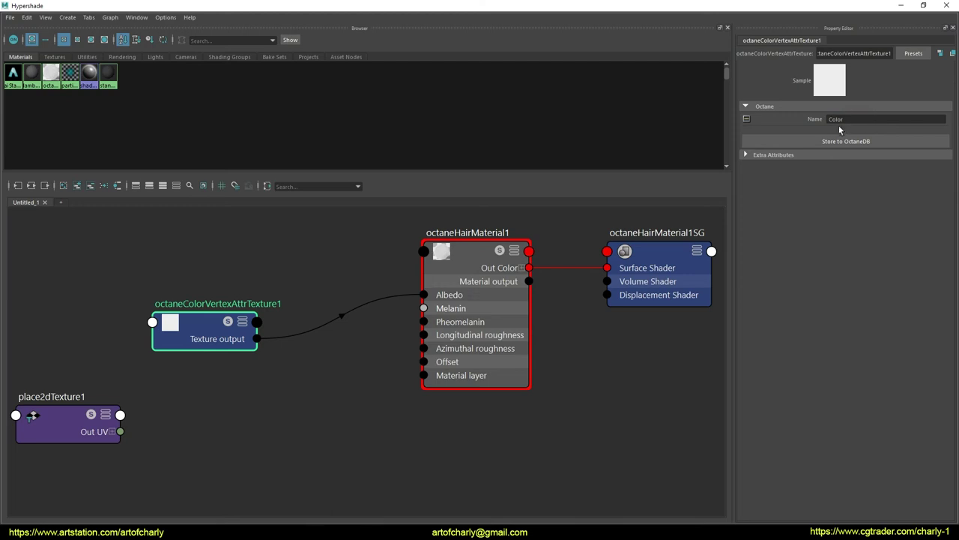
click(942, 5)
click(384, 83)
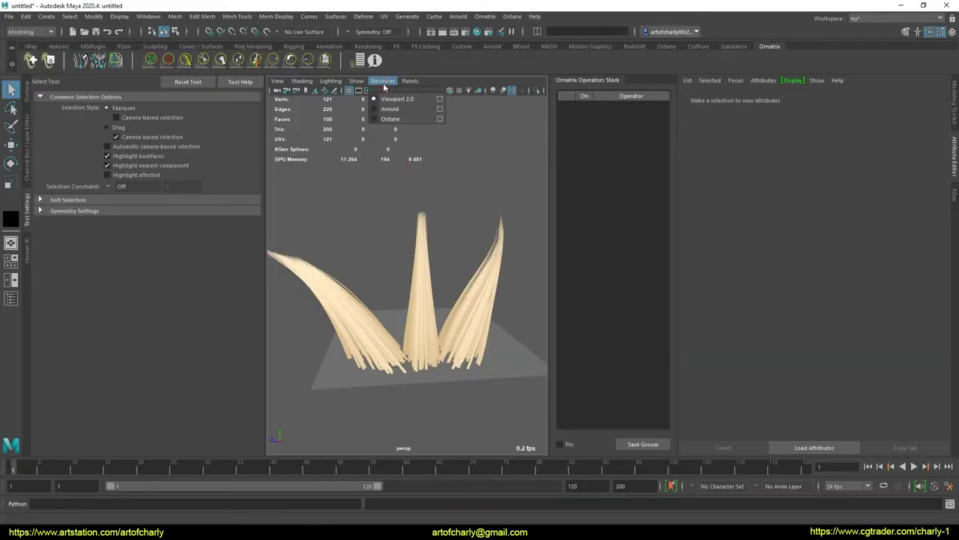
click(401, 112)
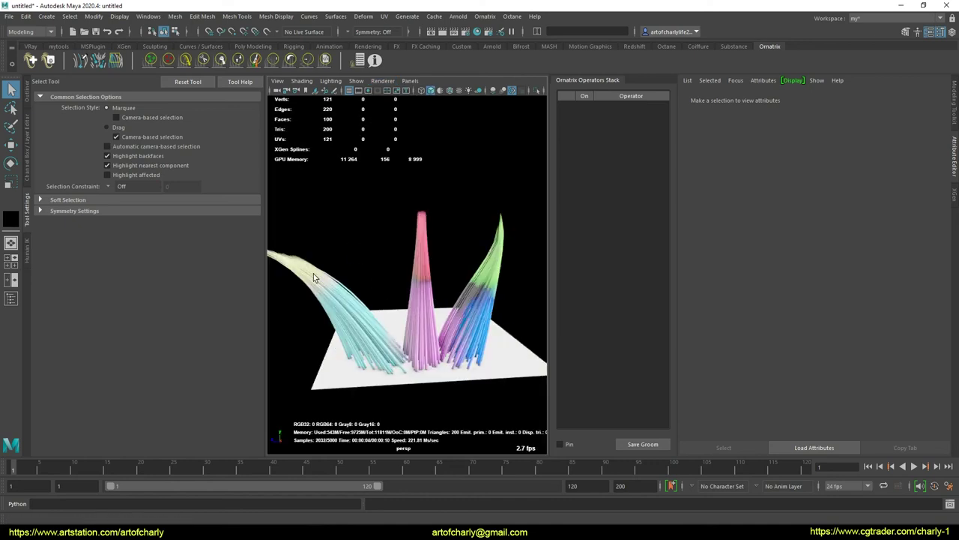
click(383, 81)
click(397, 101)
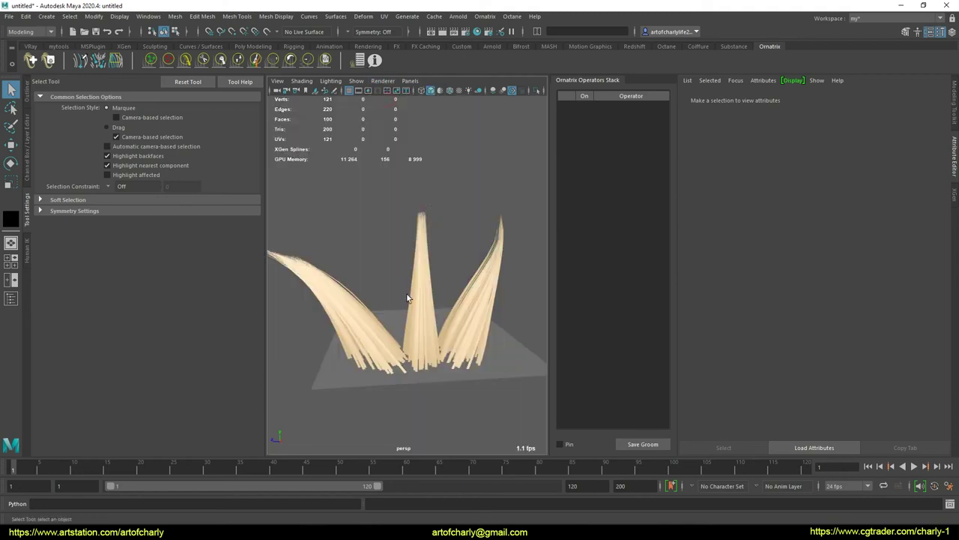
click(418, 280)
alt+drag(483, 275, 507, 265)
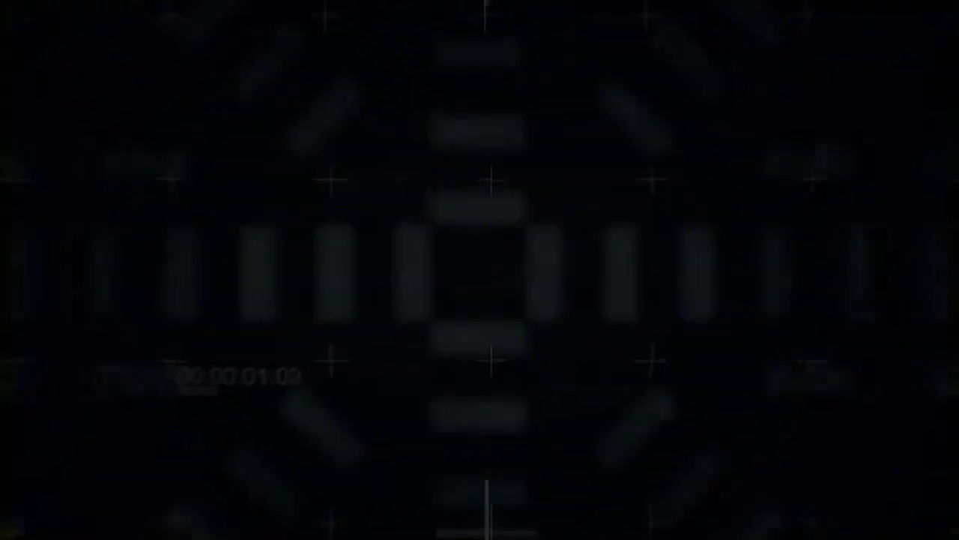